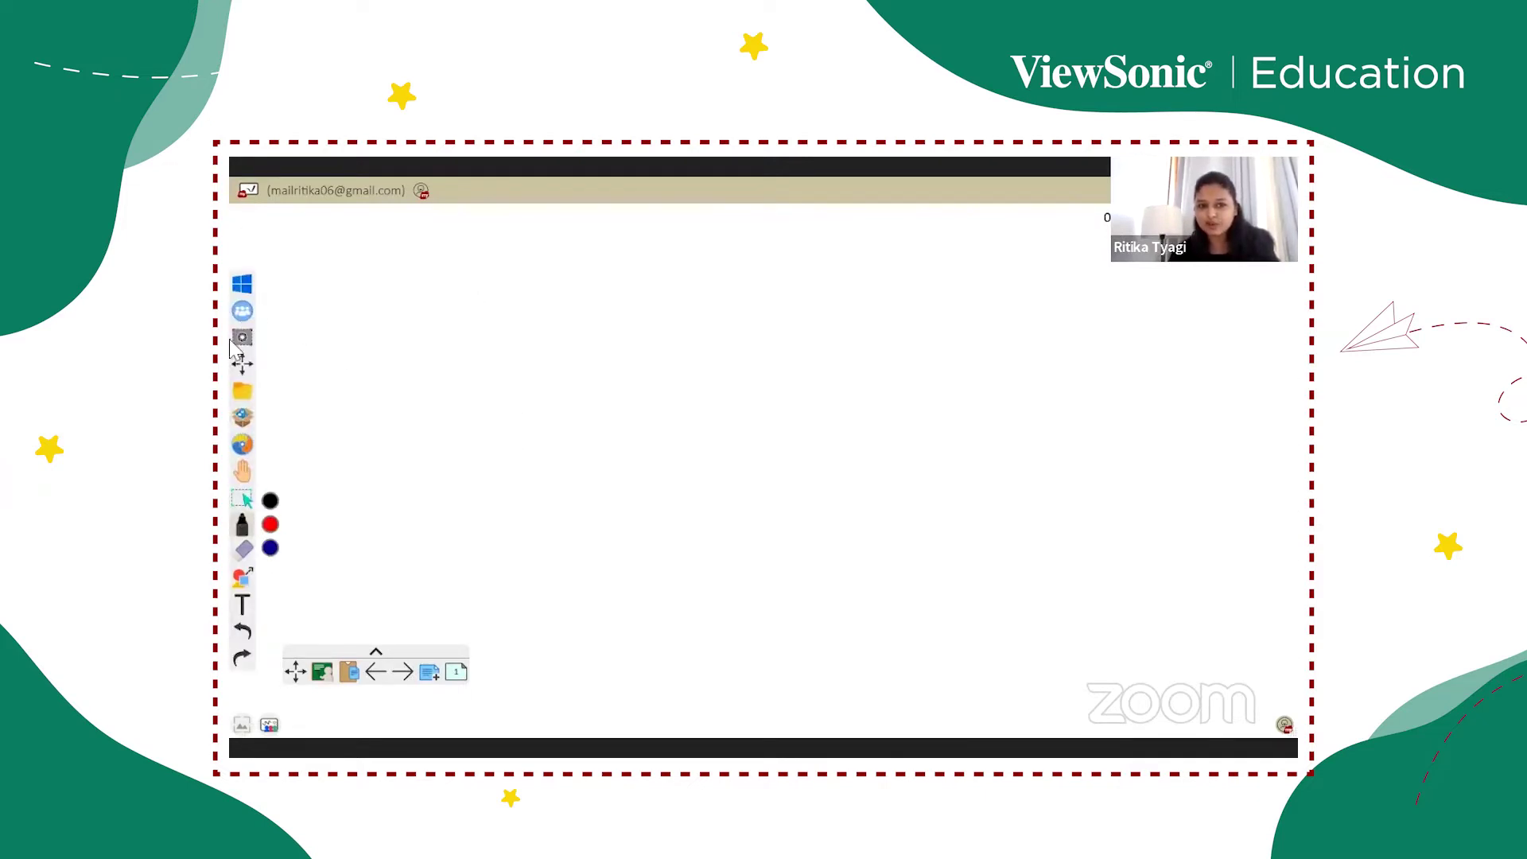
Go through the pen style options and open the AI Pen drawing area
left_click_drag(243, 366, 1095, 440)
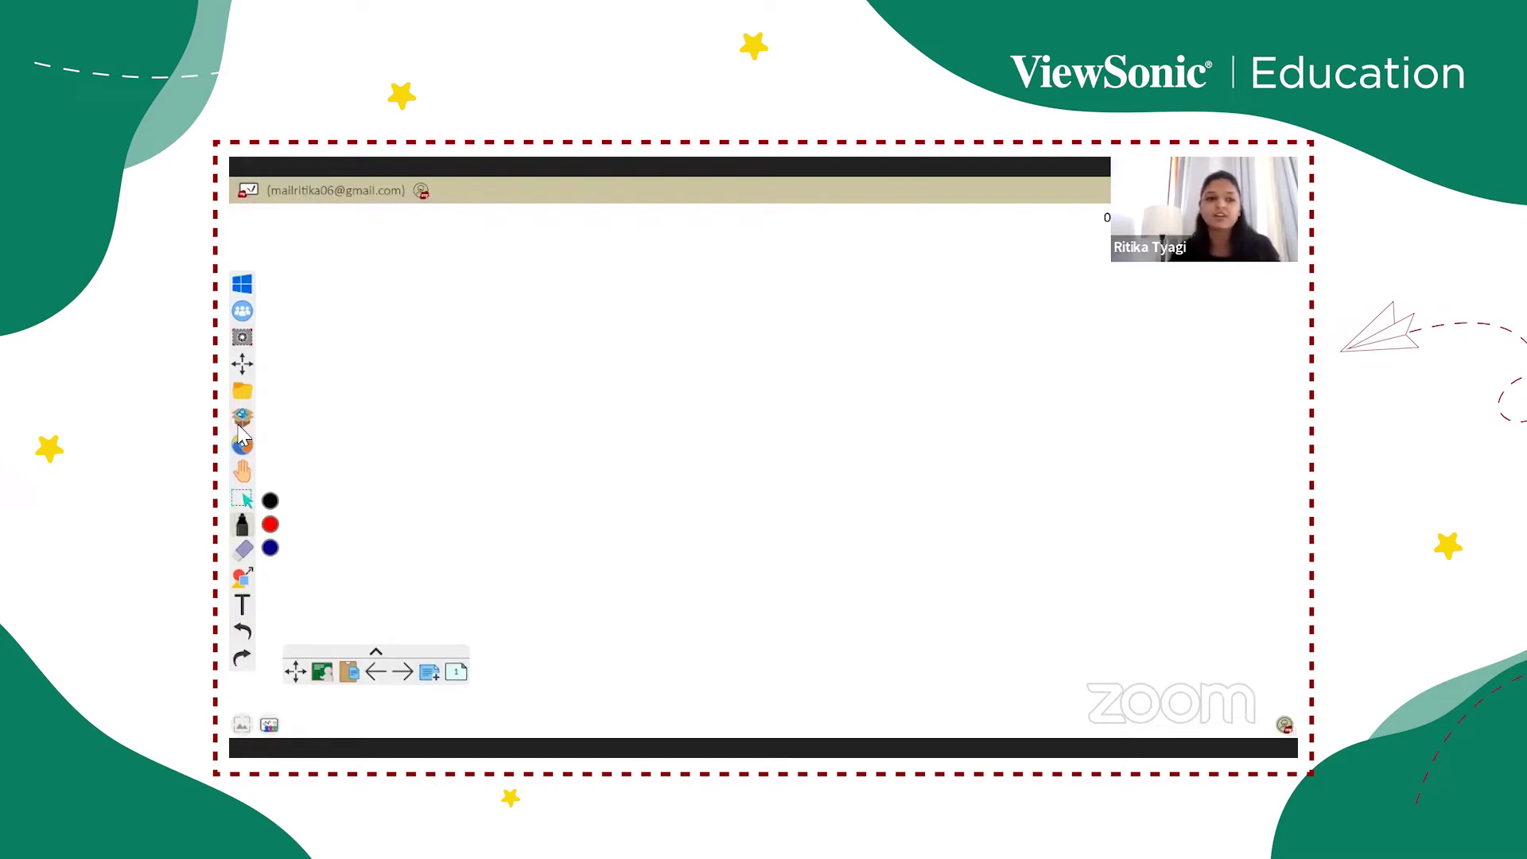
left_click(247, 477)
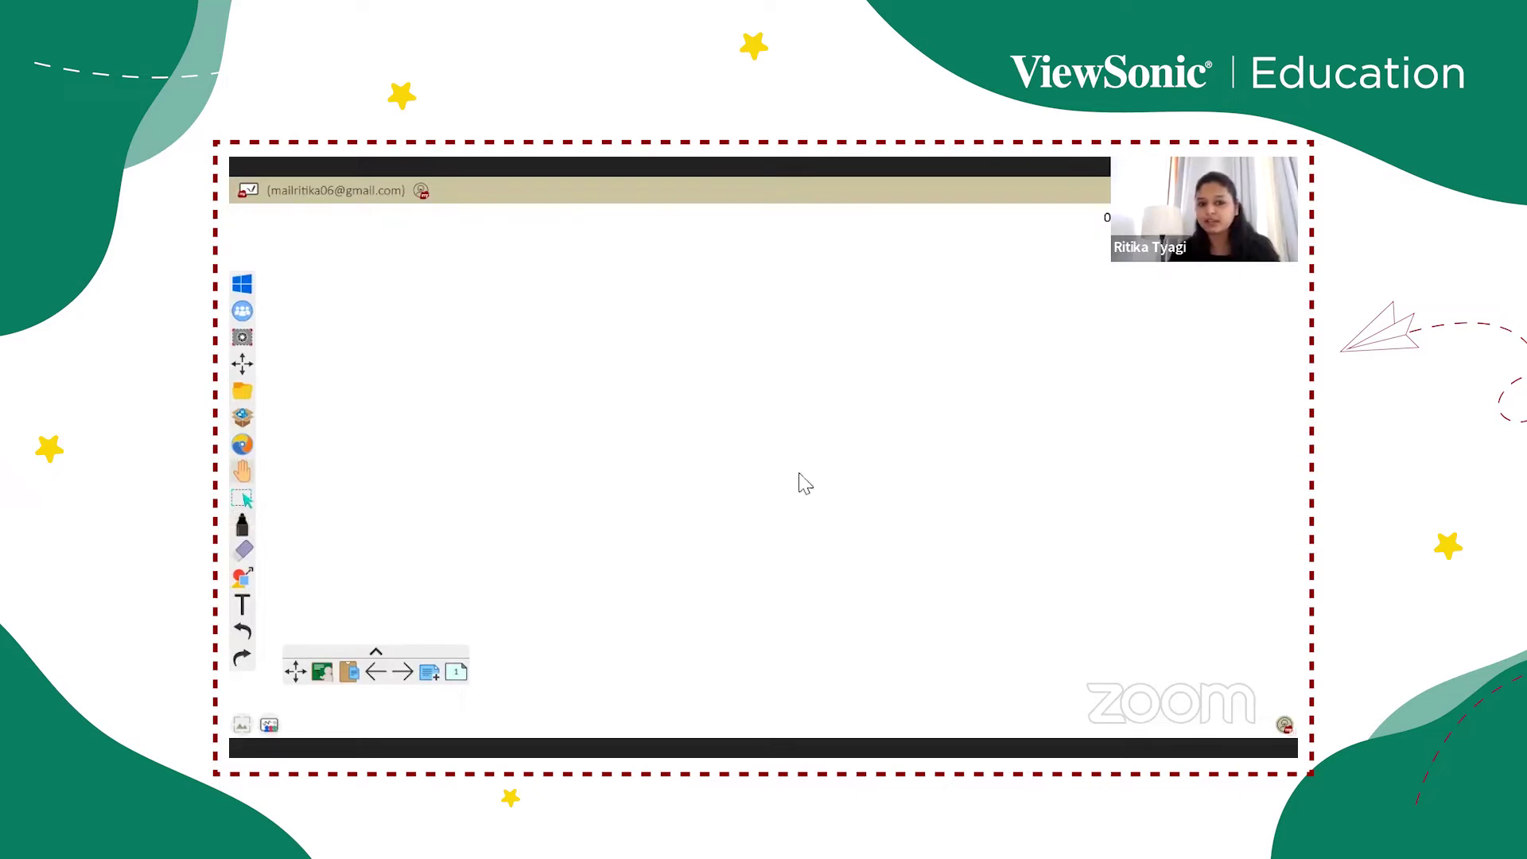
left_click(241, 527)
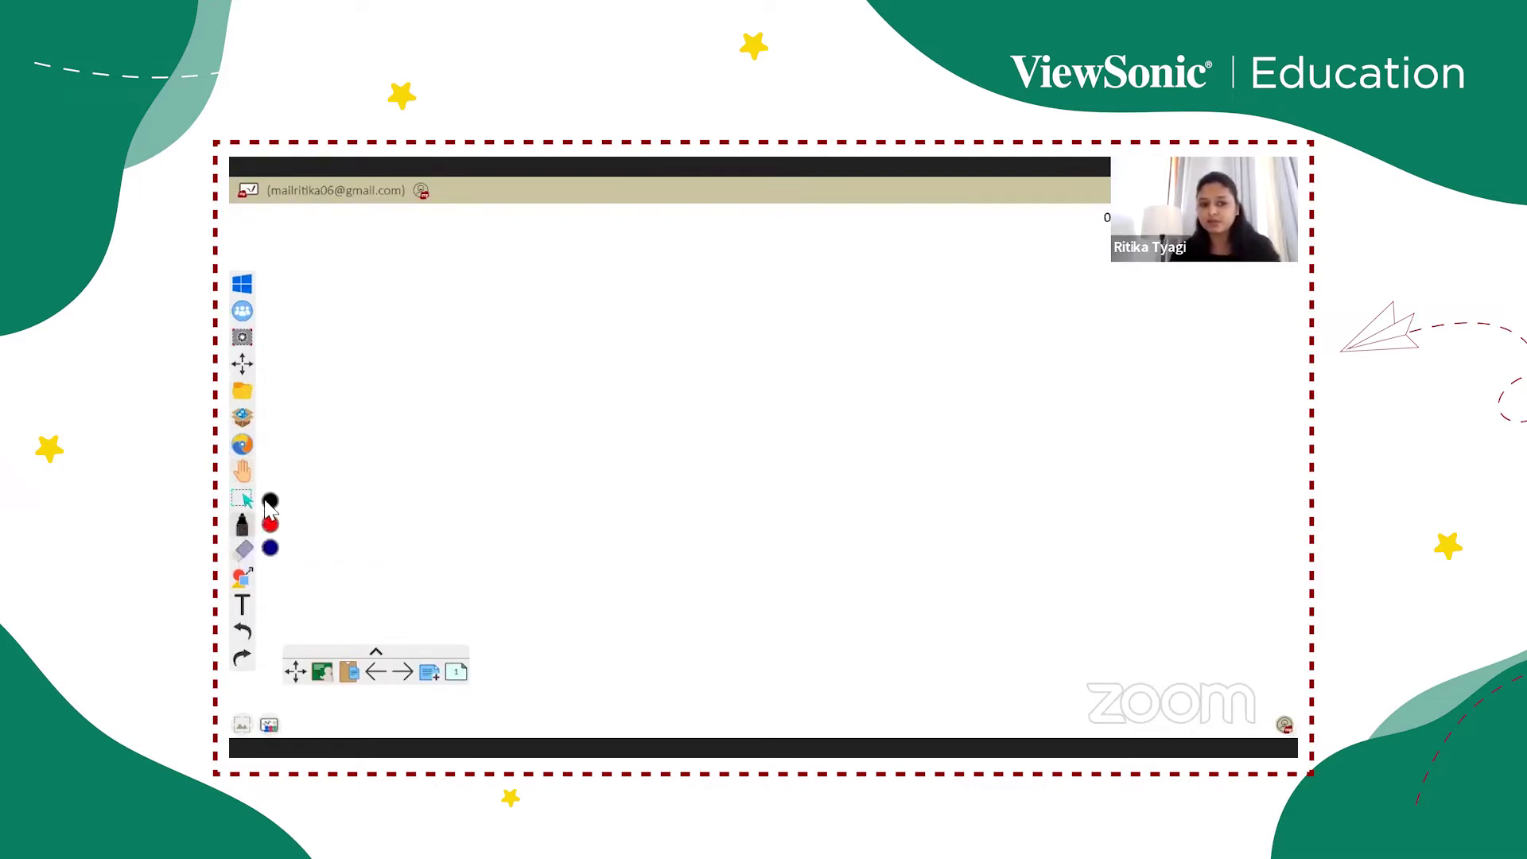
left_click(243, 529)
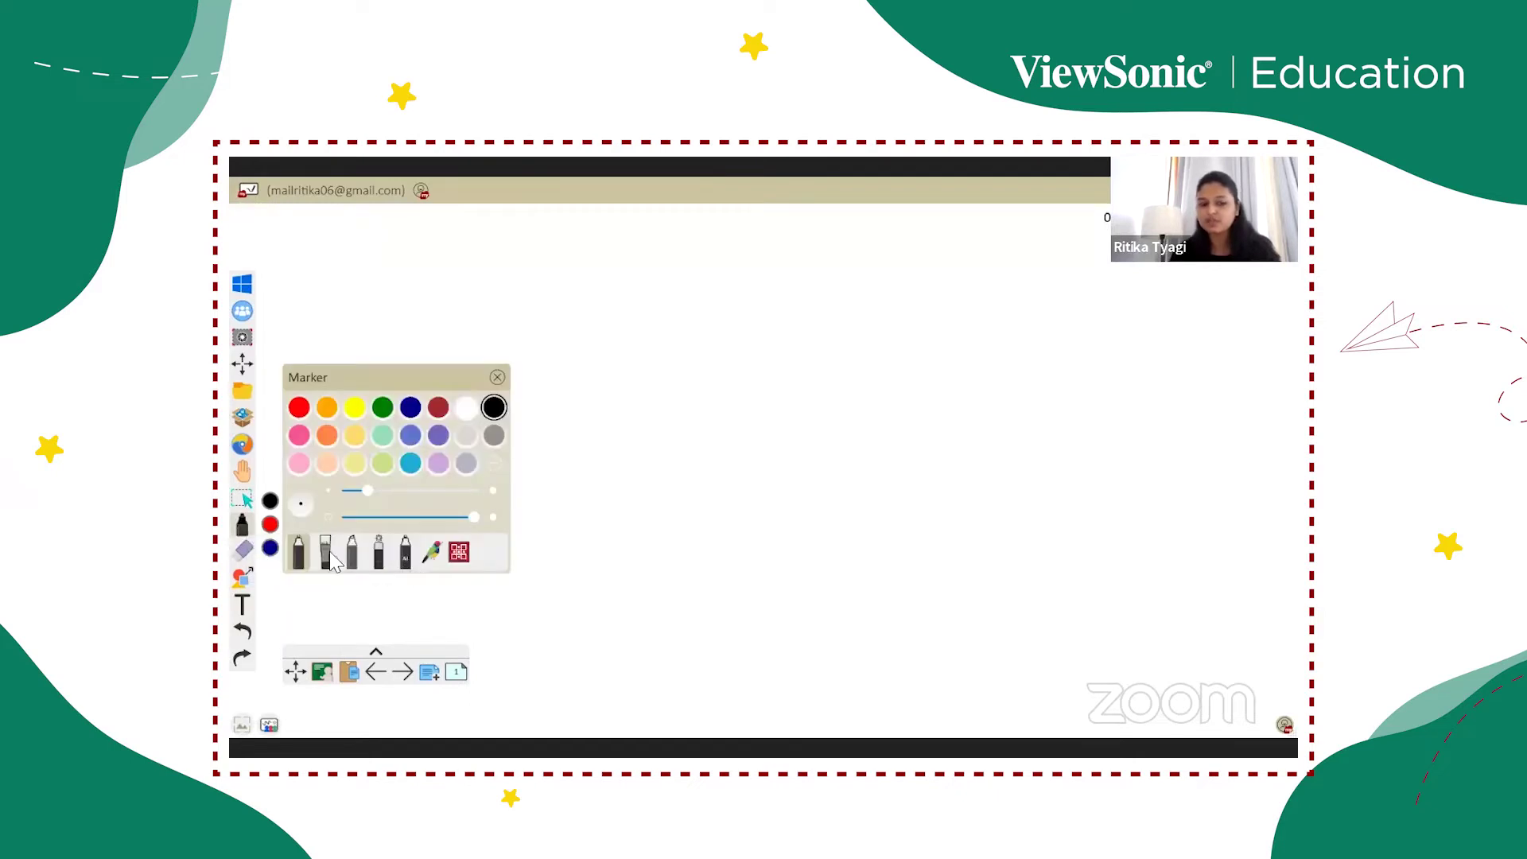
left_click(328, 557)
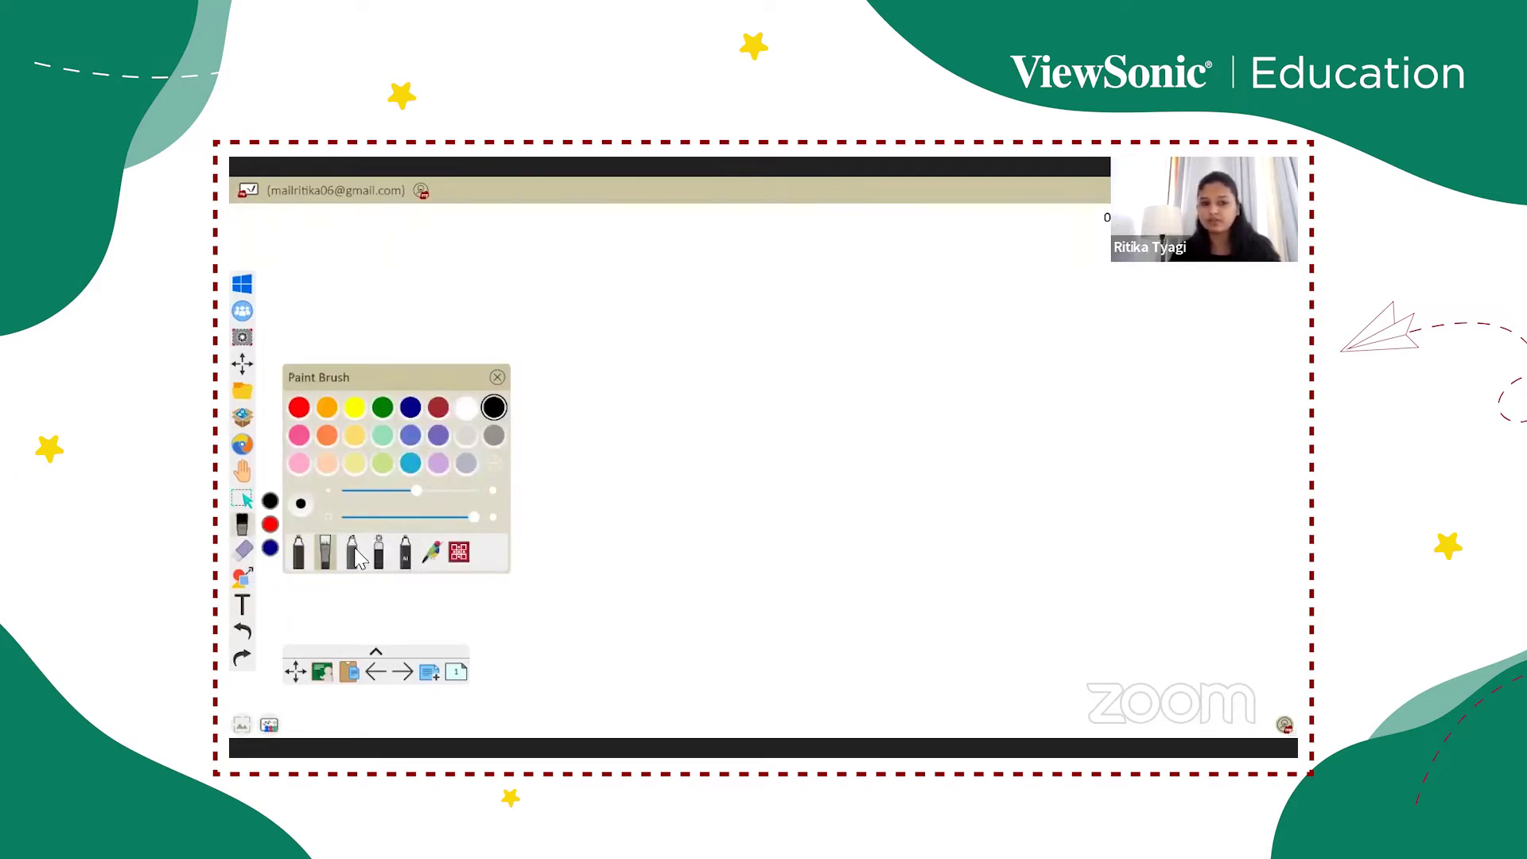
left_click(380, 552)
left_click(404, 551)
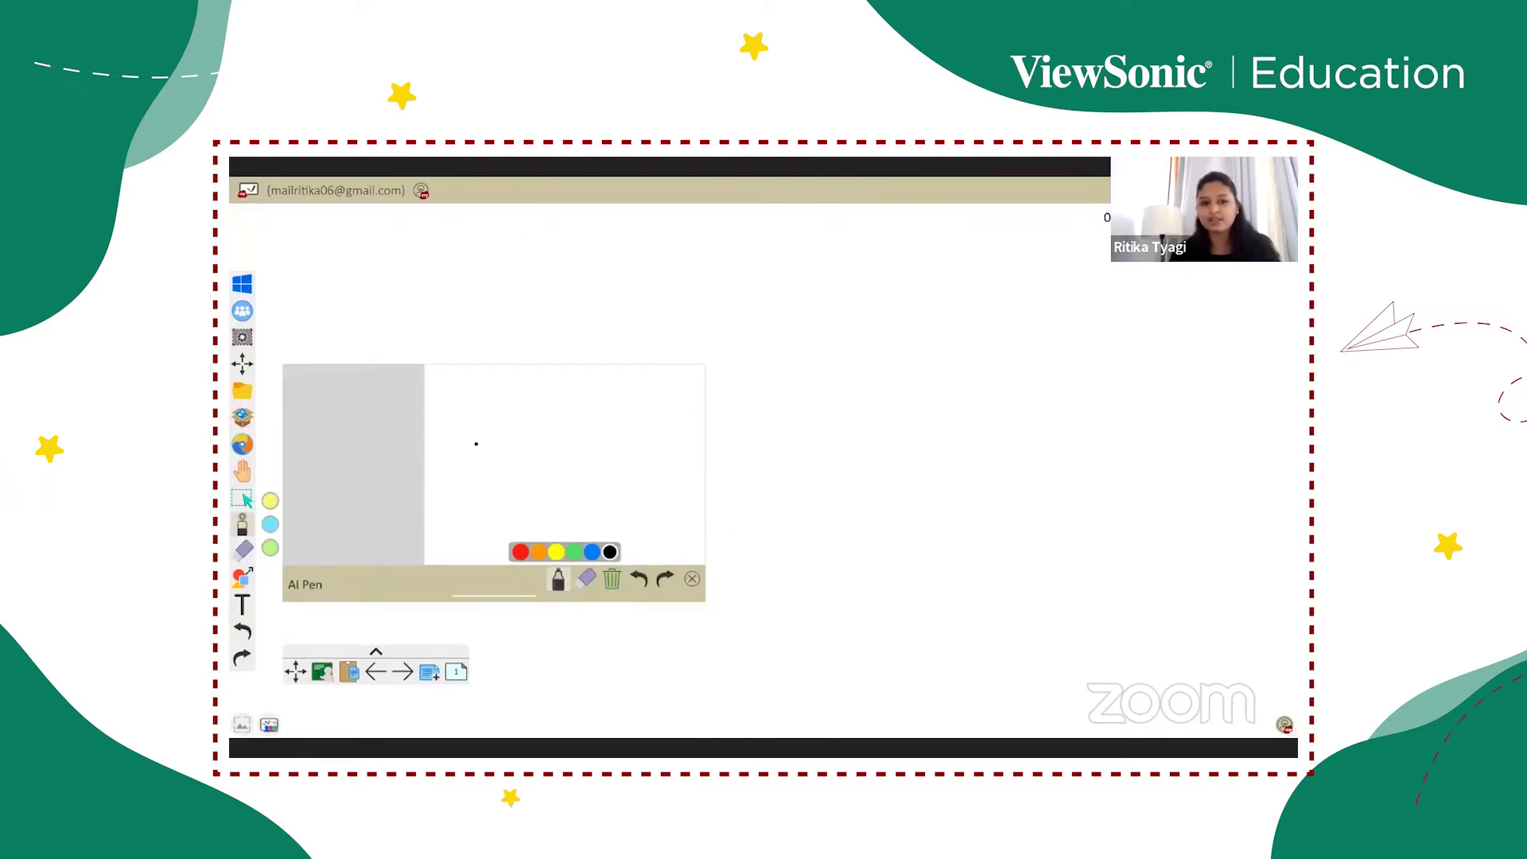
Sketch a rough five-pointed star and swap it for the clean Star suggestion
mouse_move(456, 458)
left_mouse_down()
mouse_move(458, 404)
mouse_move(480, 429)
mouse_move(457, 443)
left_mouse_up()
mouse_move(425, 427)
left_mouse_down()
mouse_move(477, 445)
mouse_move(484, 394)
mouse_move(465, 437)
left_mouse_up()
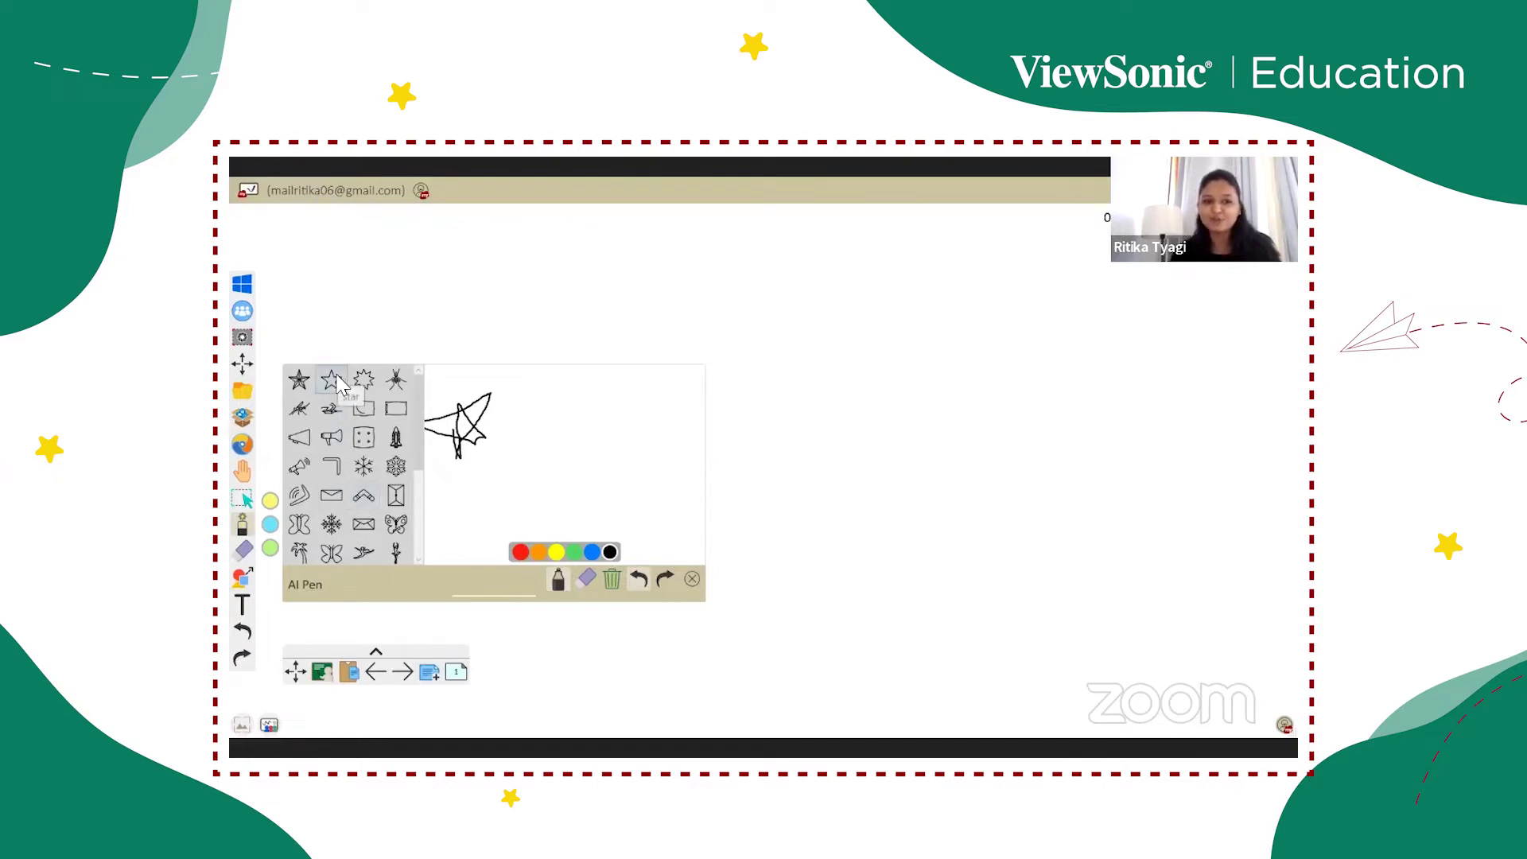
left_click(337, 385)
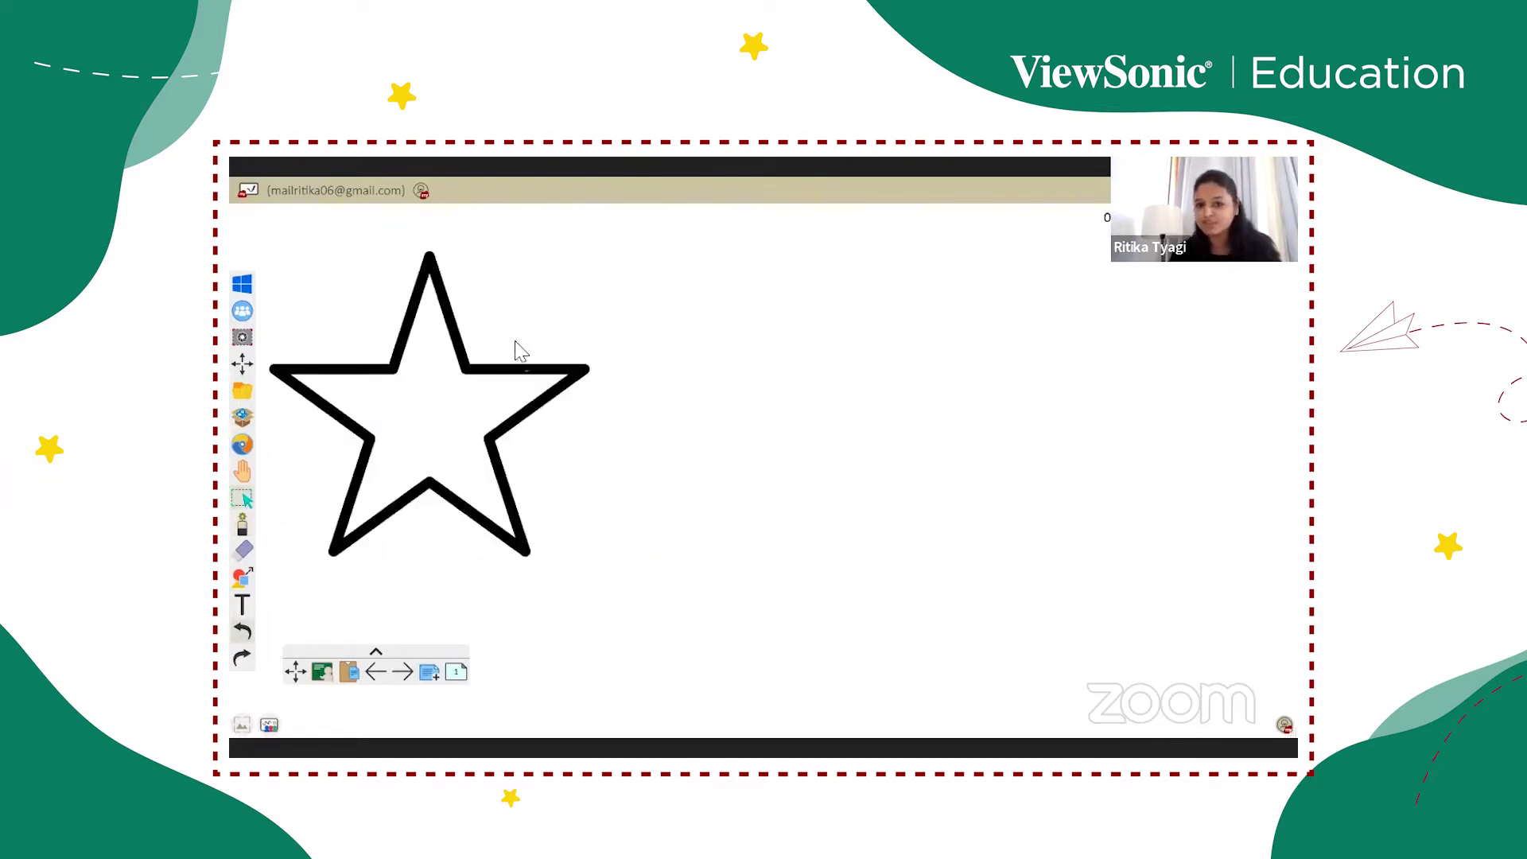
left_click(248, 528)
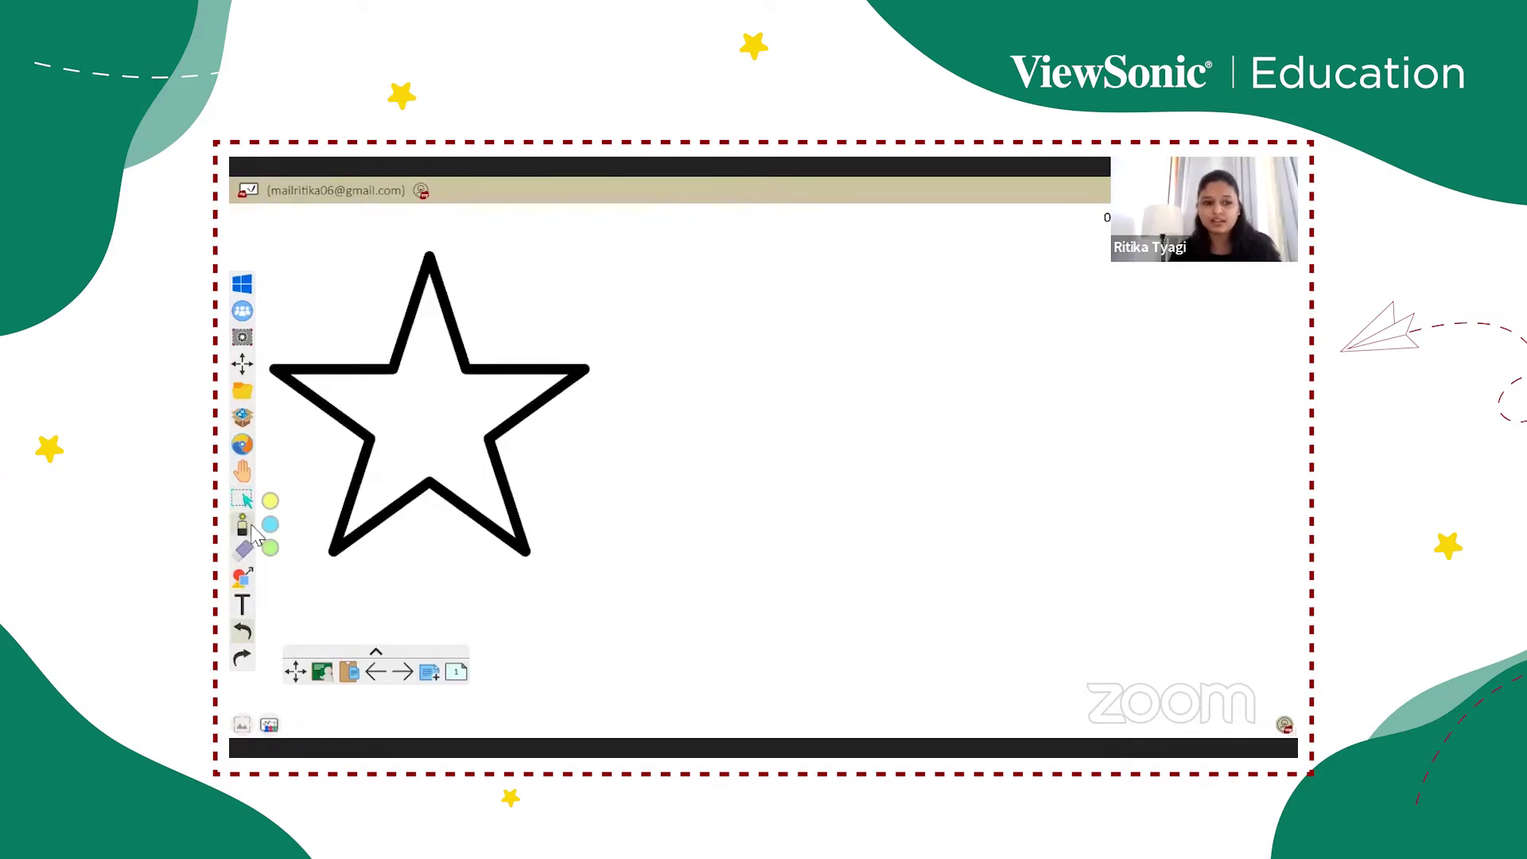
left_click(244, 526)
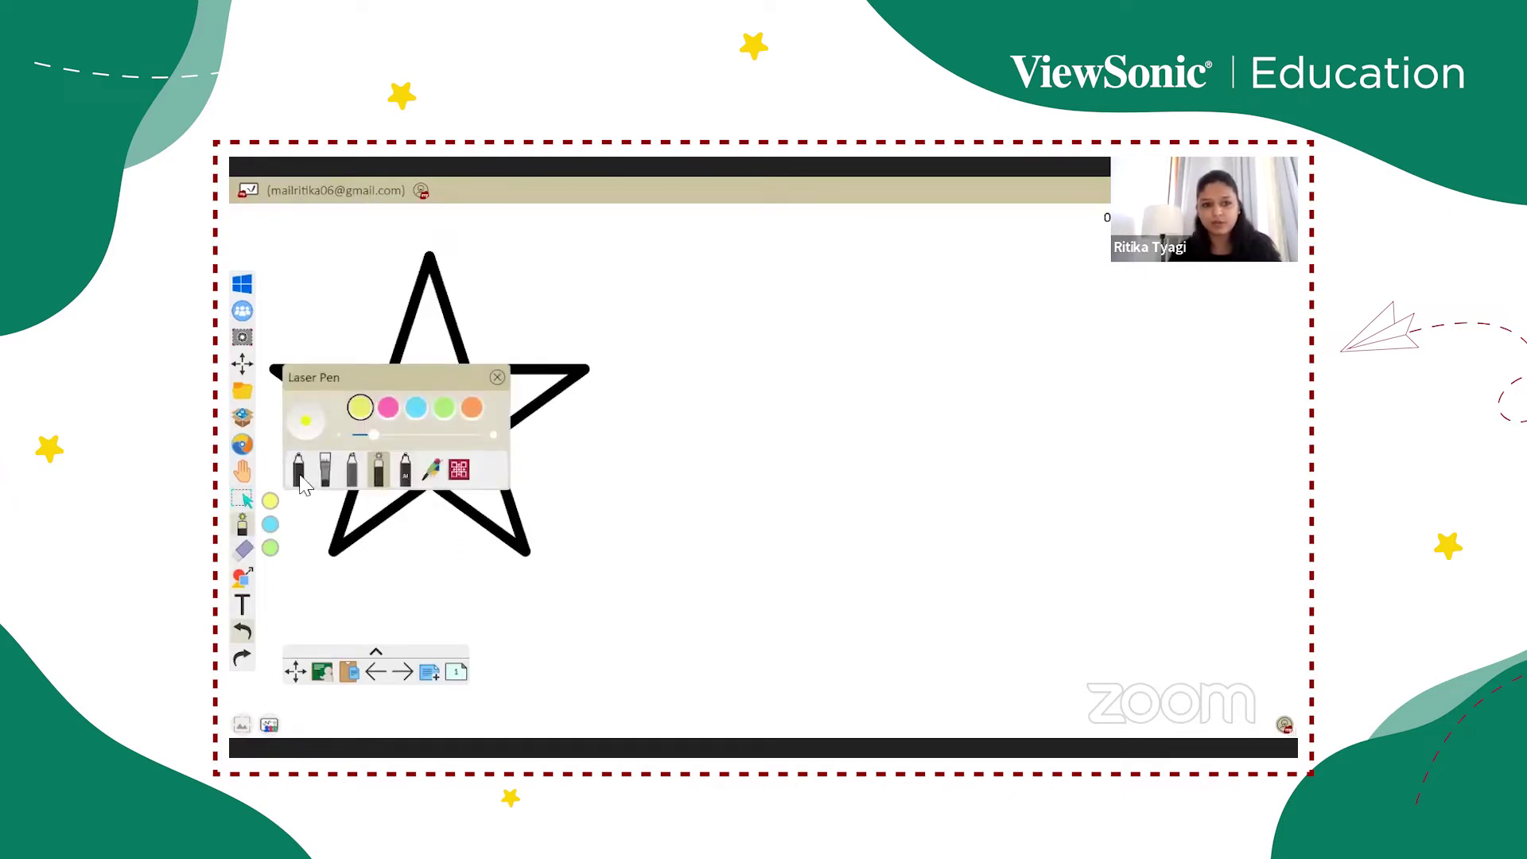
left_click(244, 550)
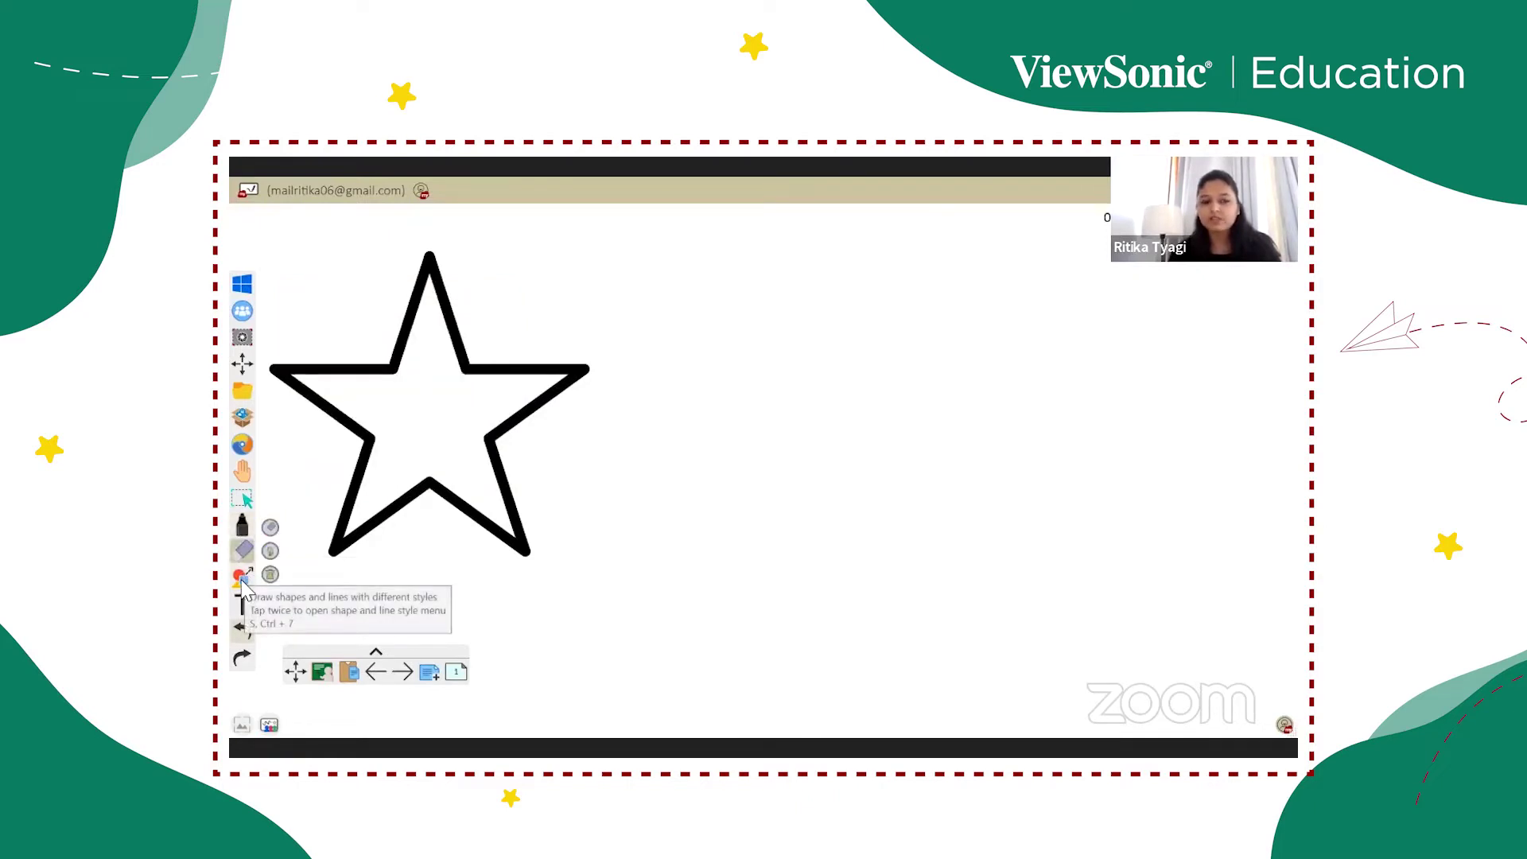
left_click(243, 578)
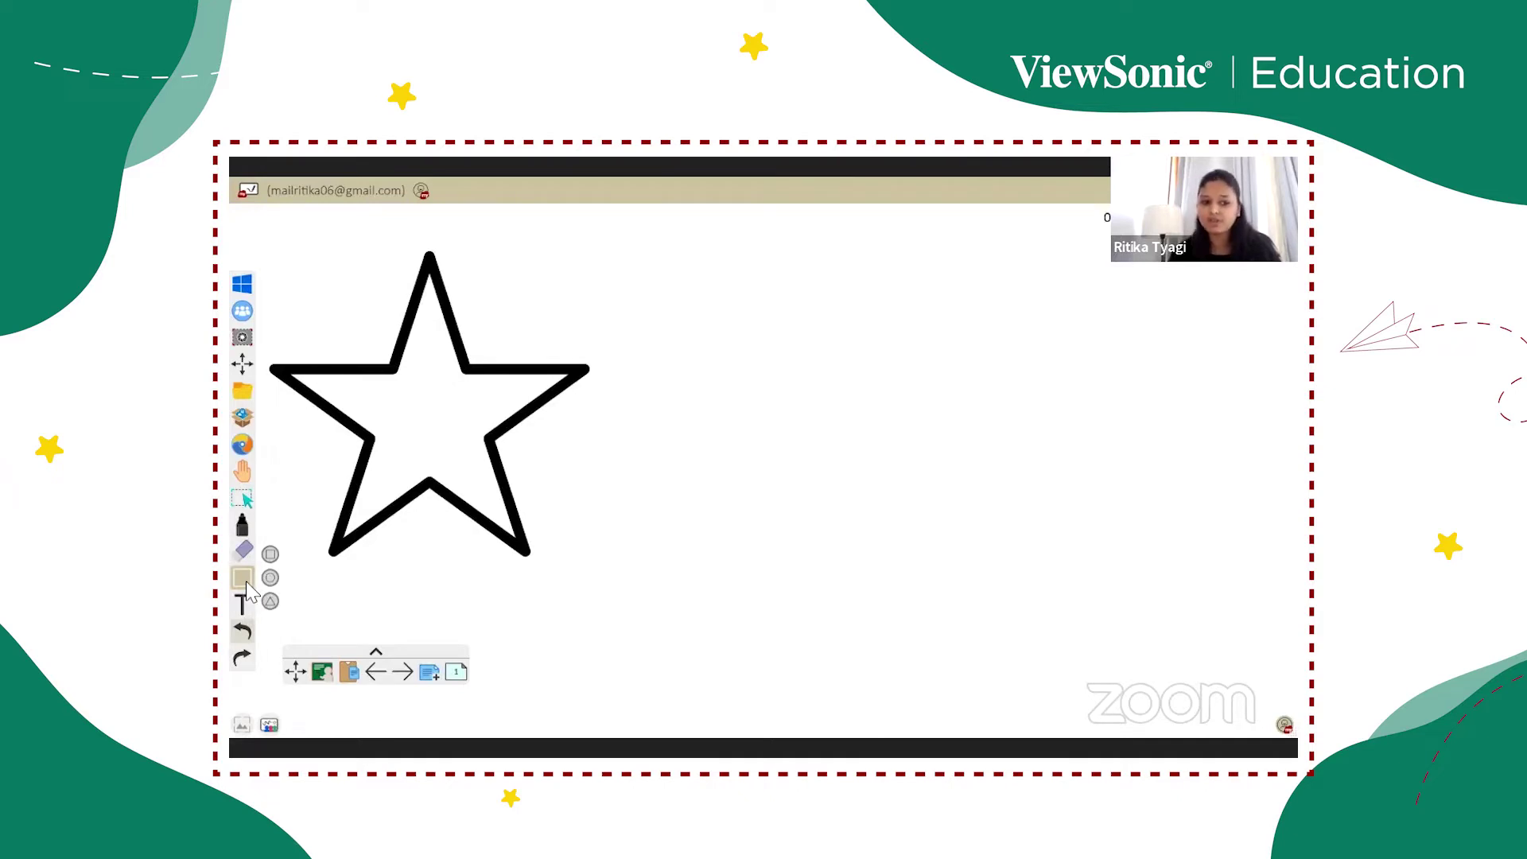
left_click(244, 581)
left_click(327, 627)
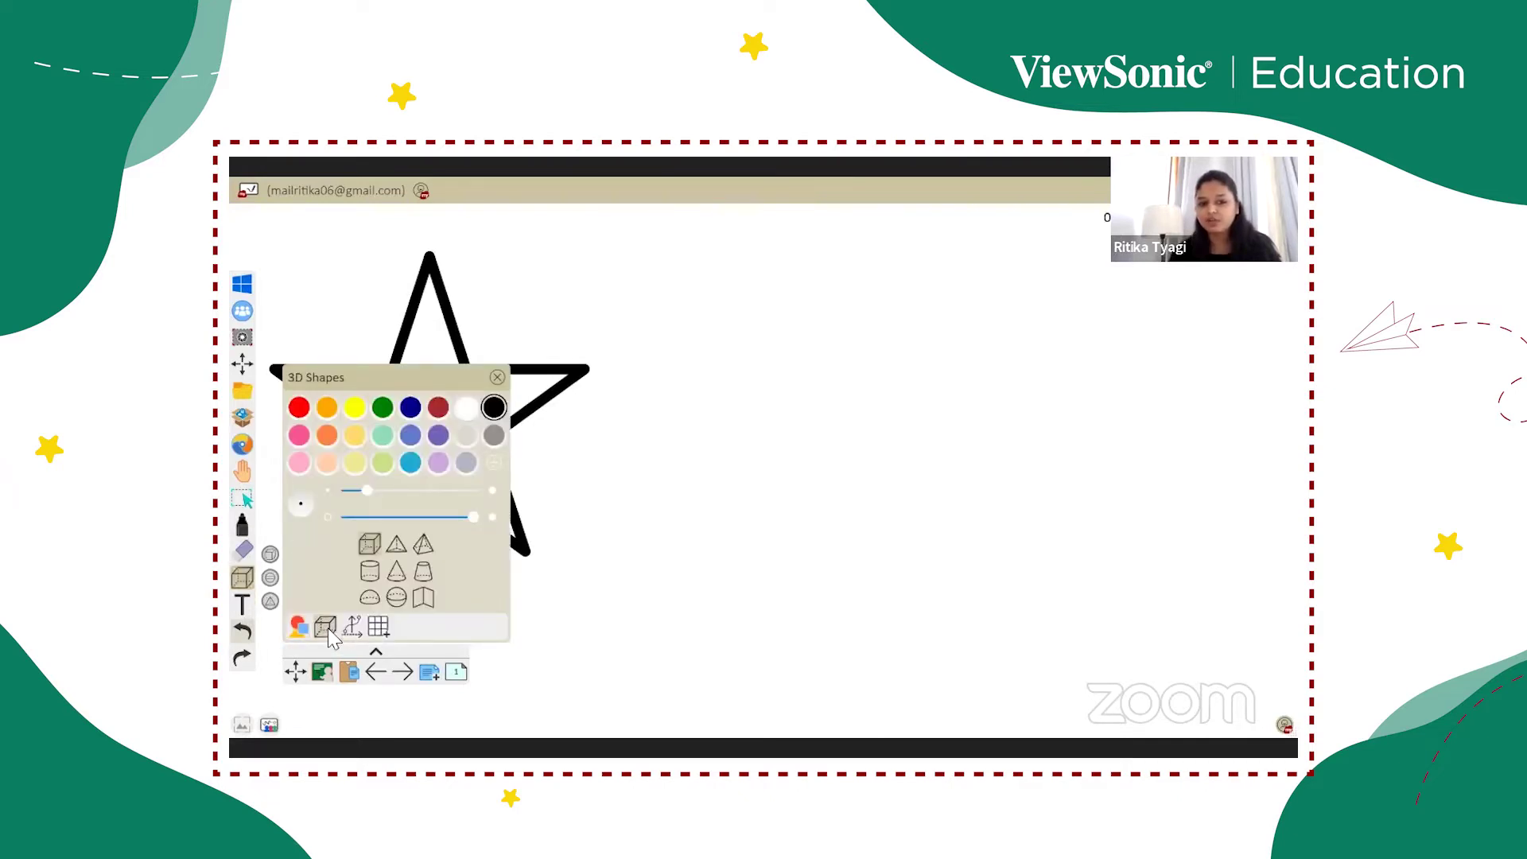
left_click(353, 628)
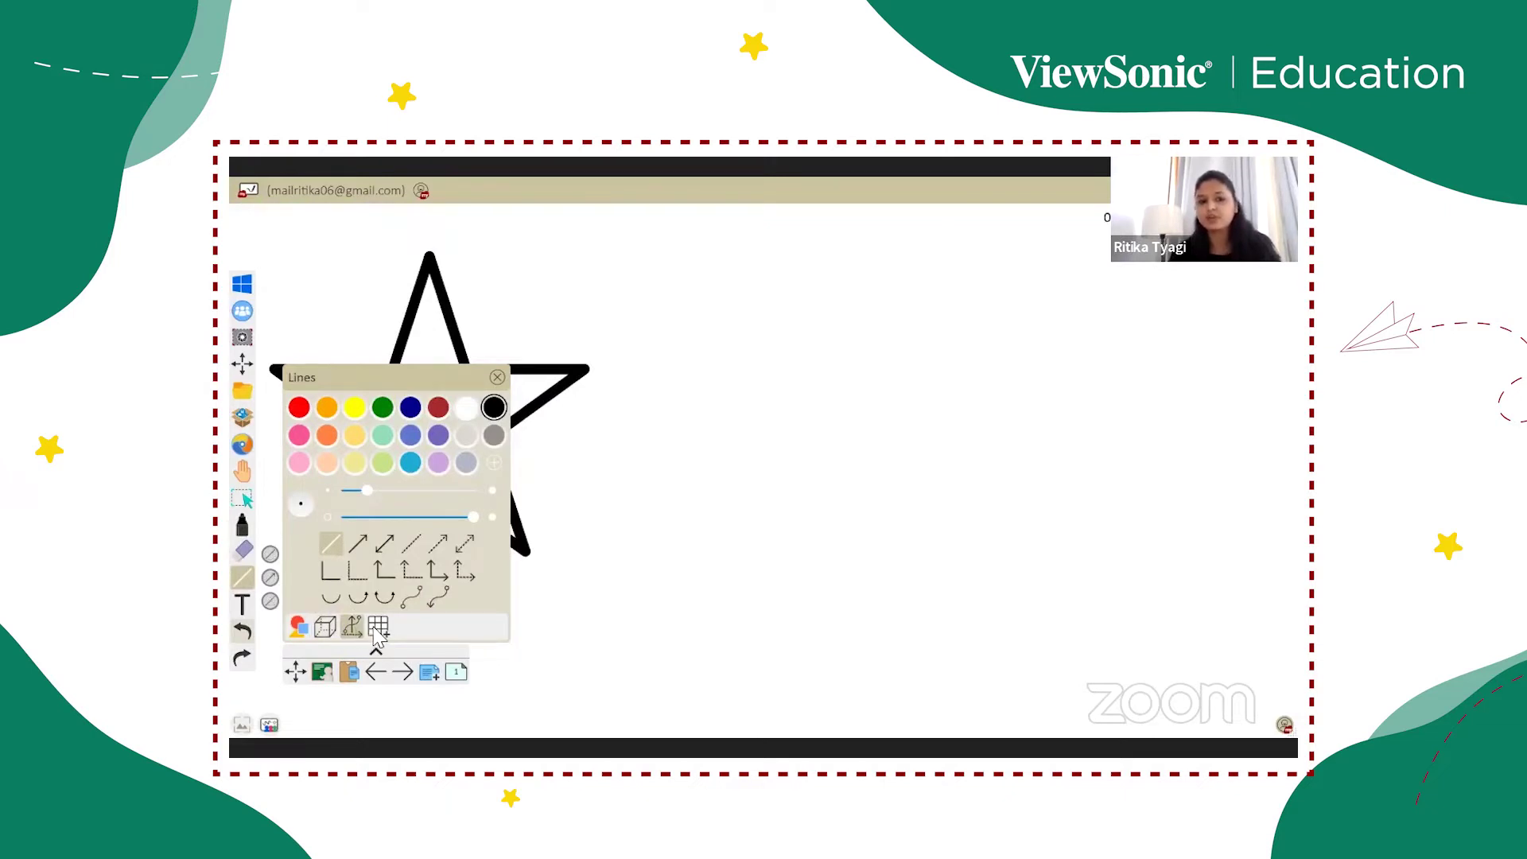
left_click(379, 627)
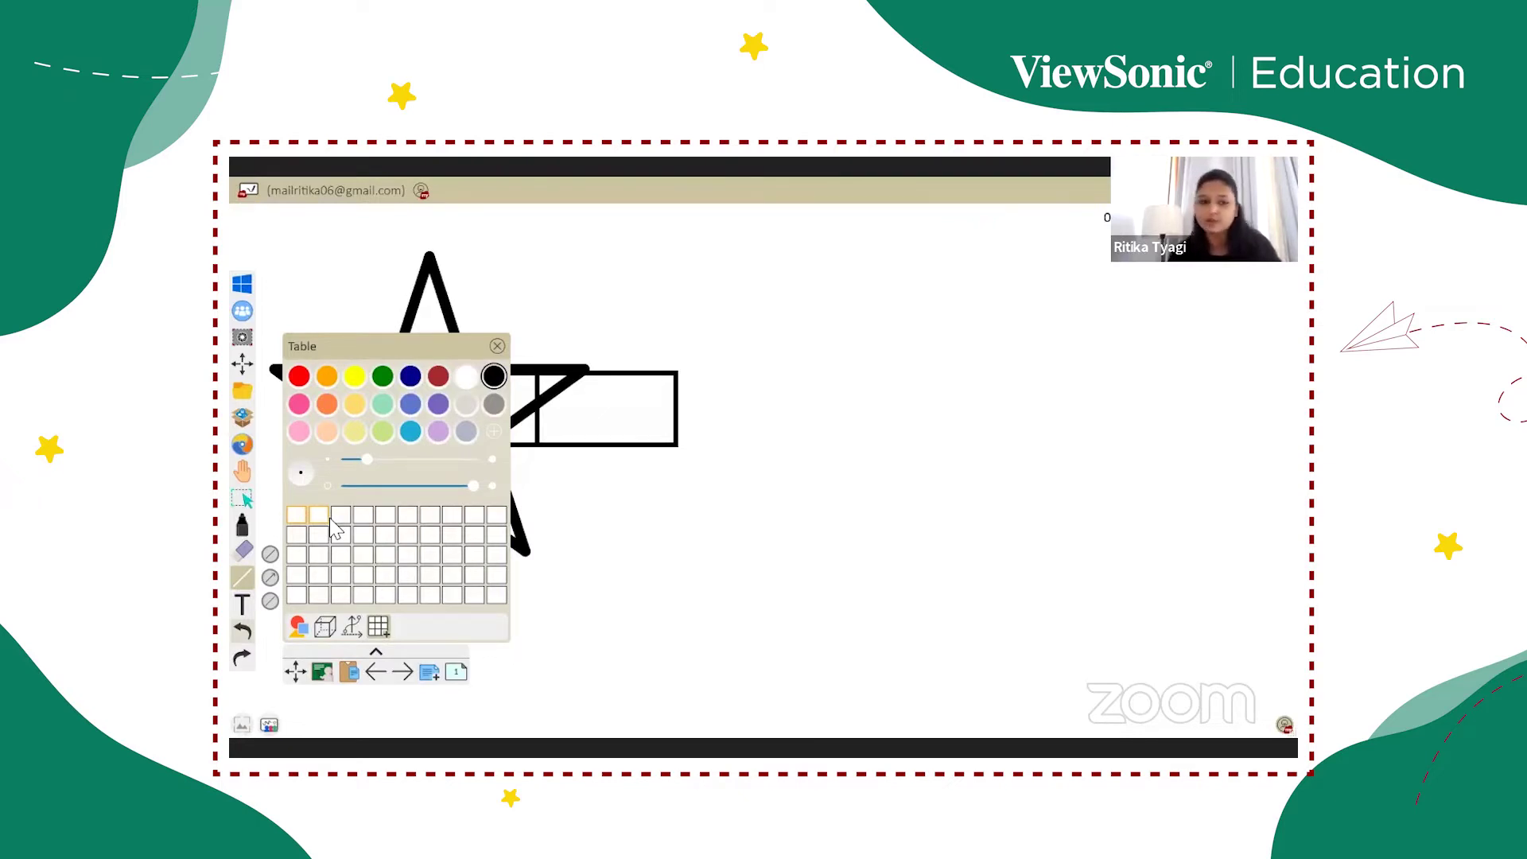
left_click(247, 614)
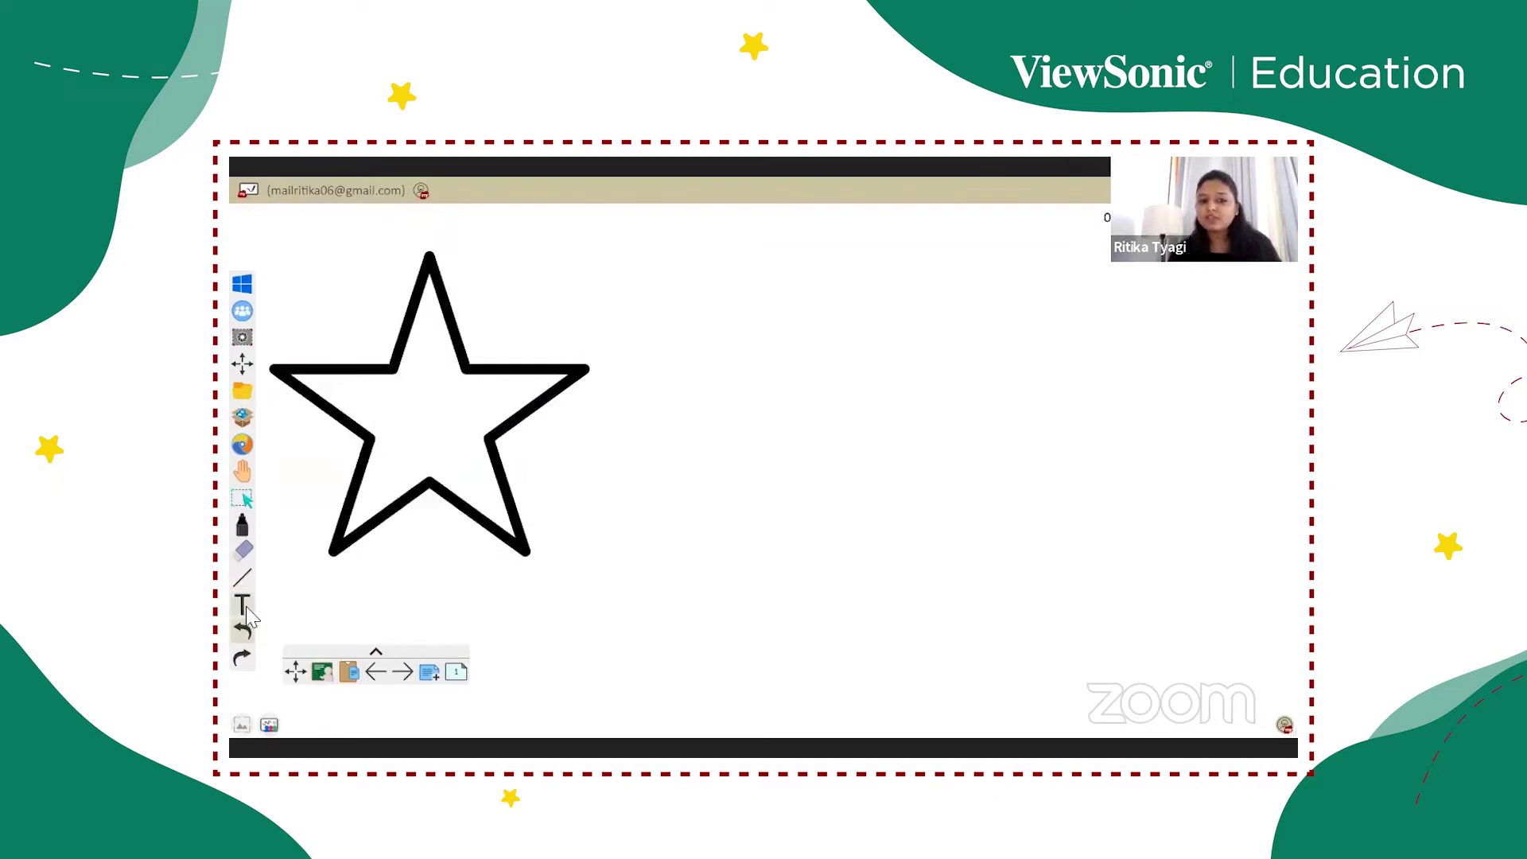
Type 'Welcome' into a new text box to the right of the star
left_click(643, 537)
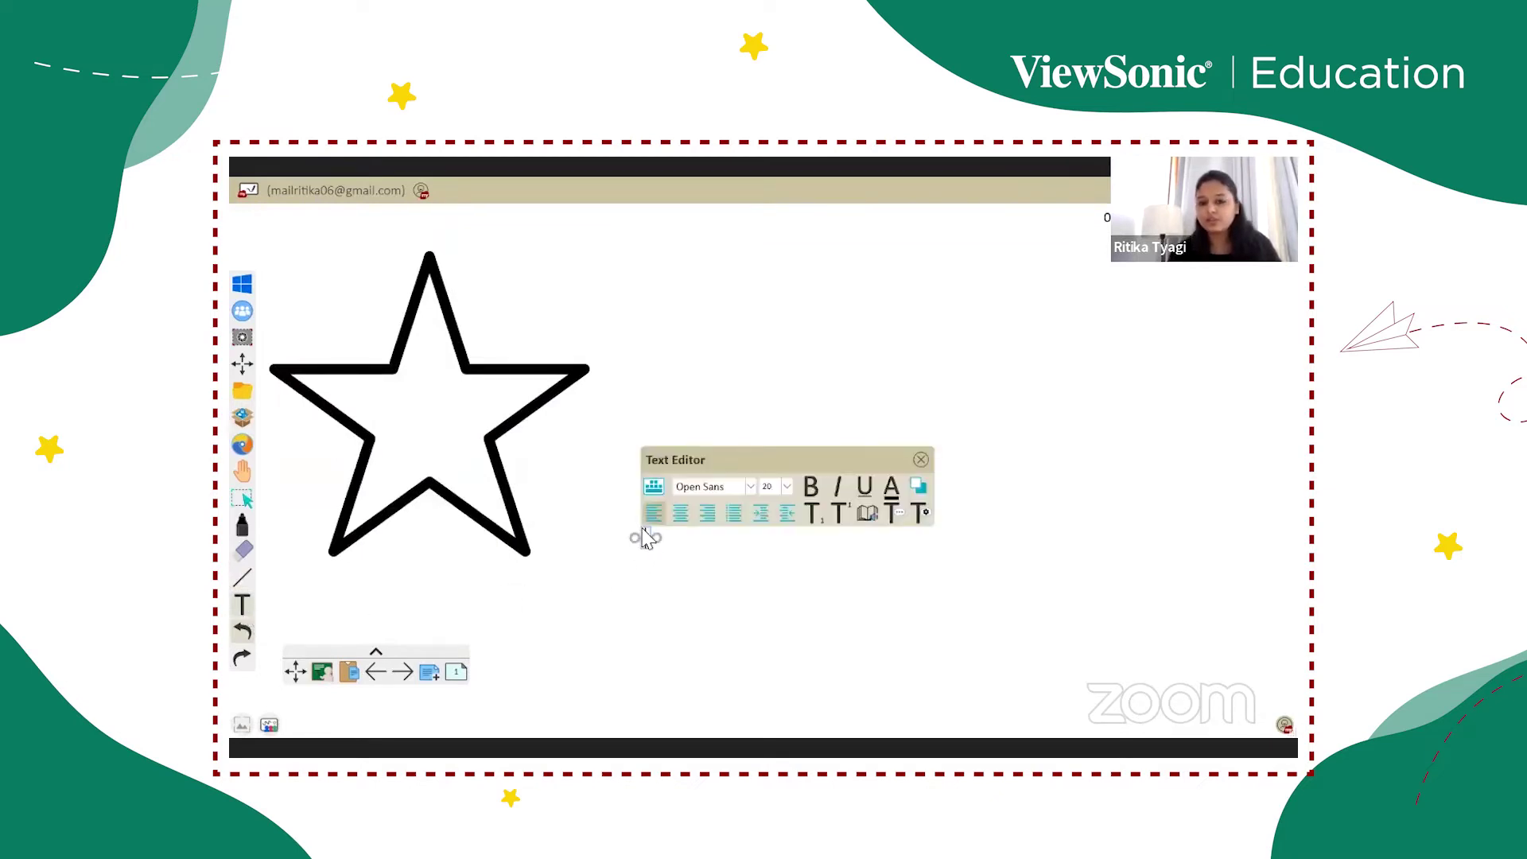
type("Weel")
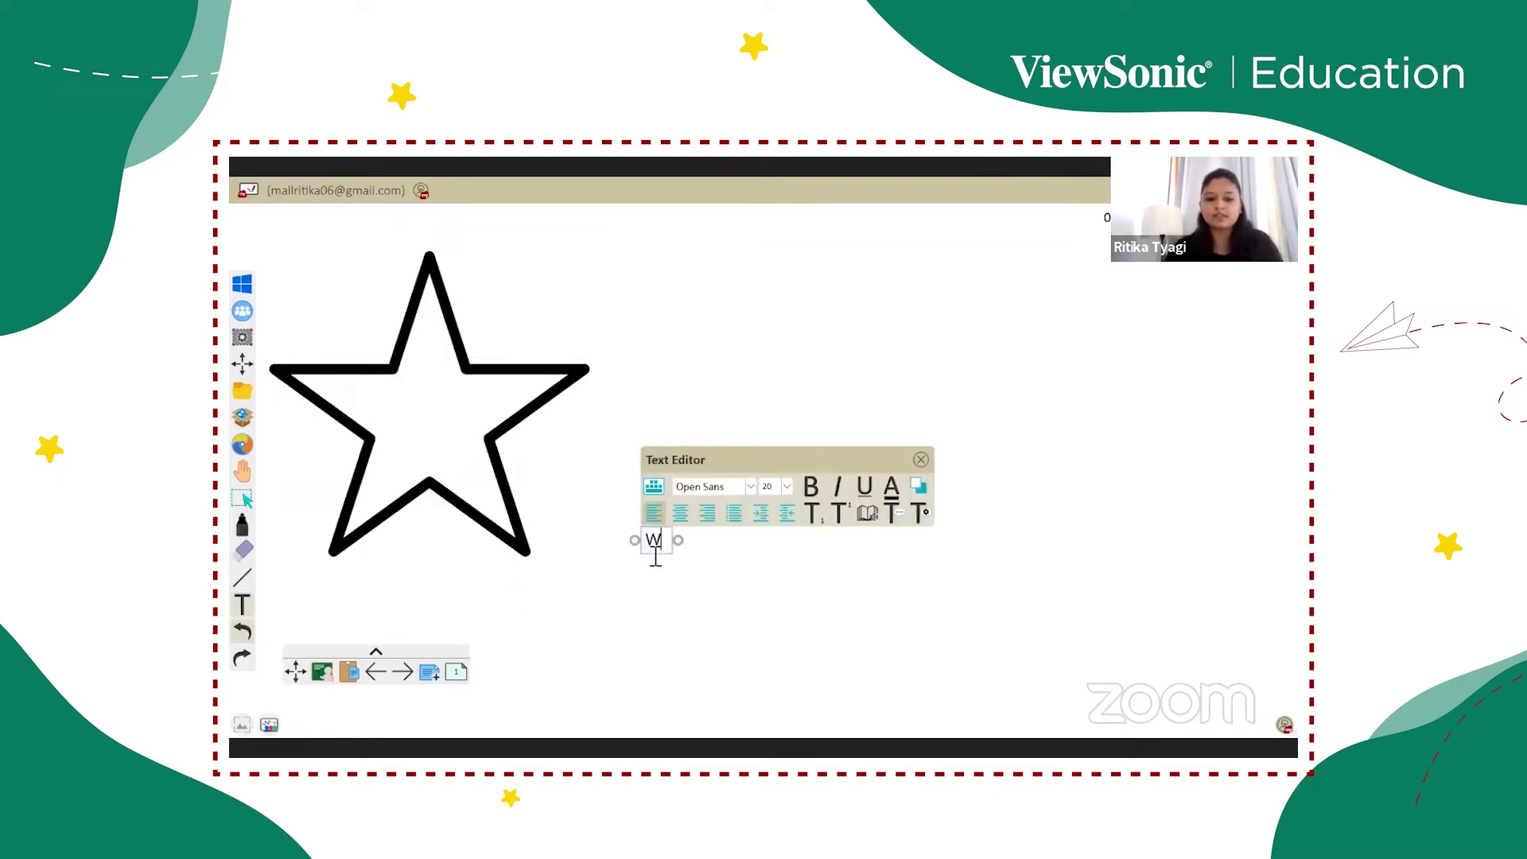
key("BackSpace")
key("BackSpace")
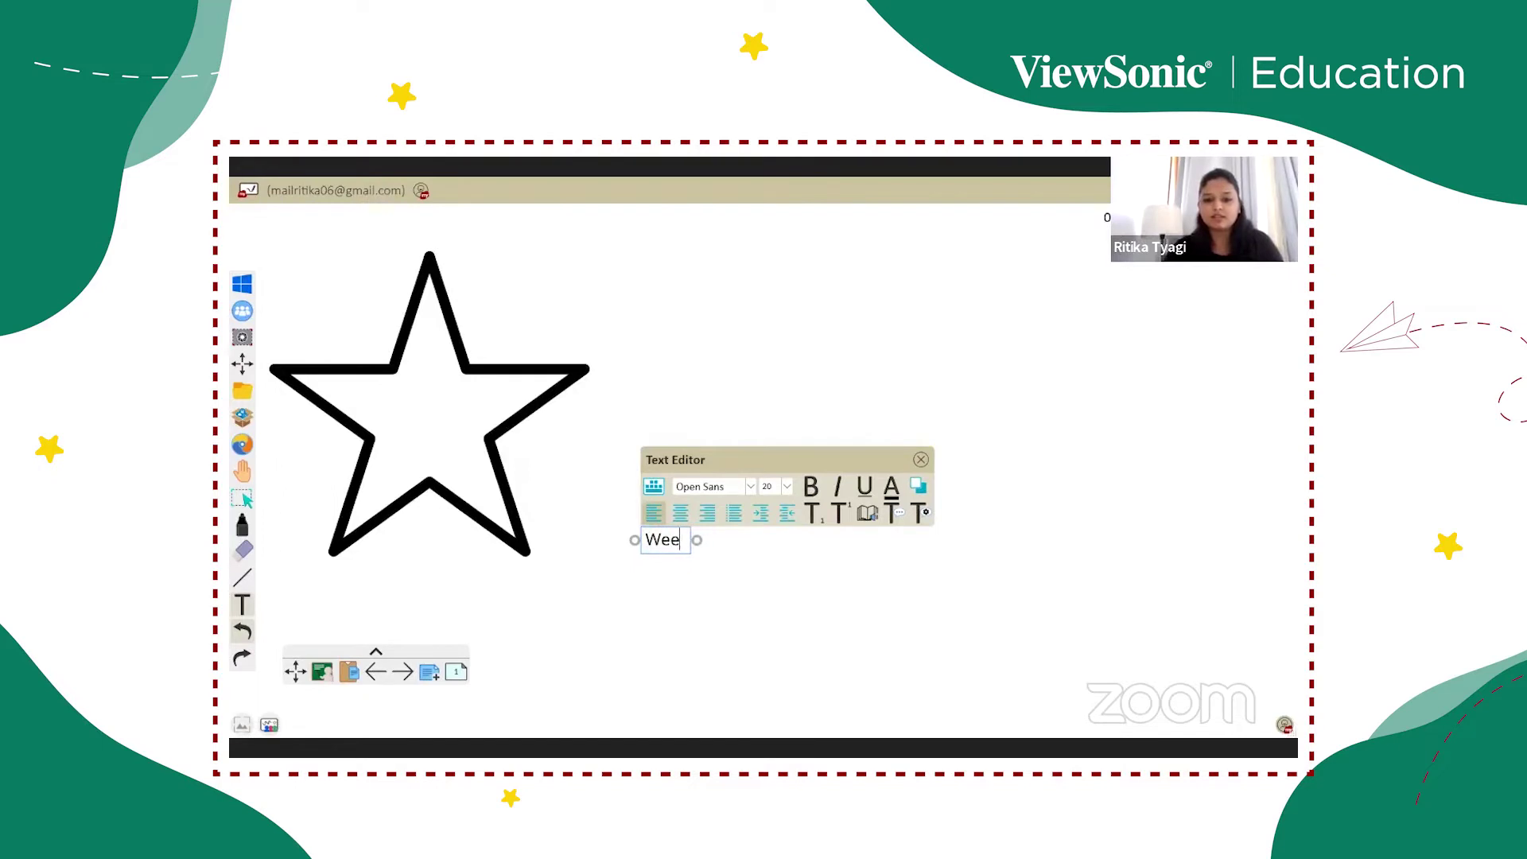
type("lcm")
key("BackSpace")
type("ome")
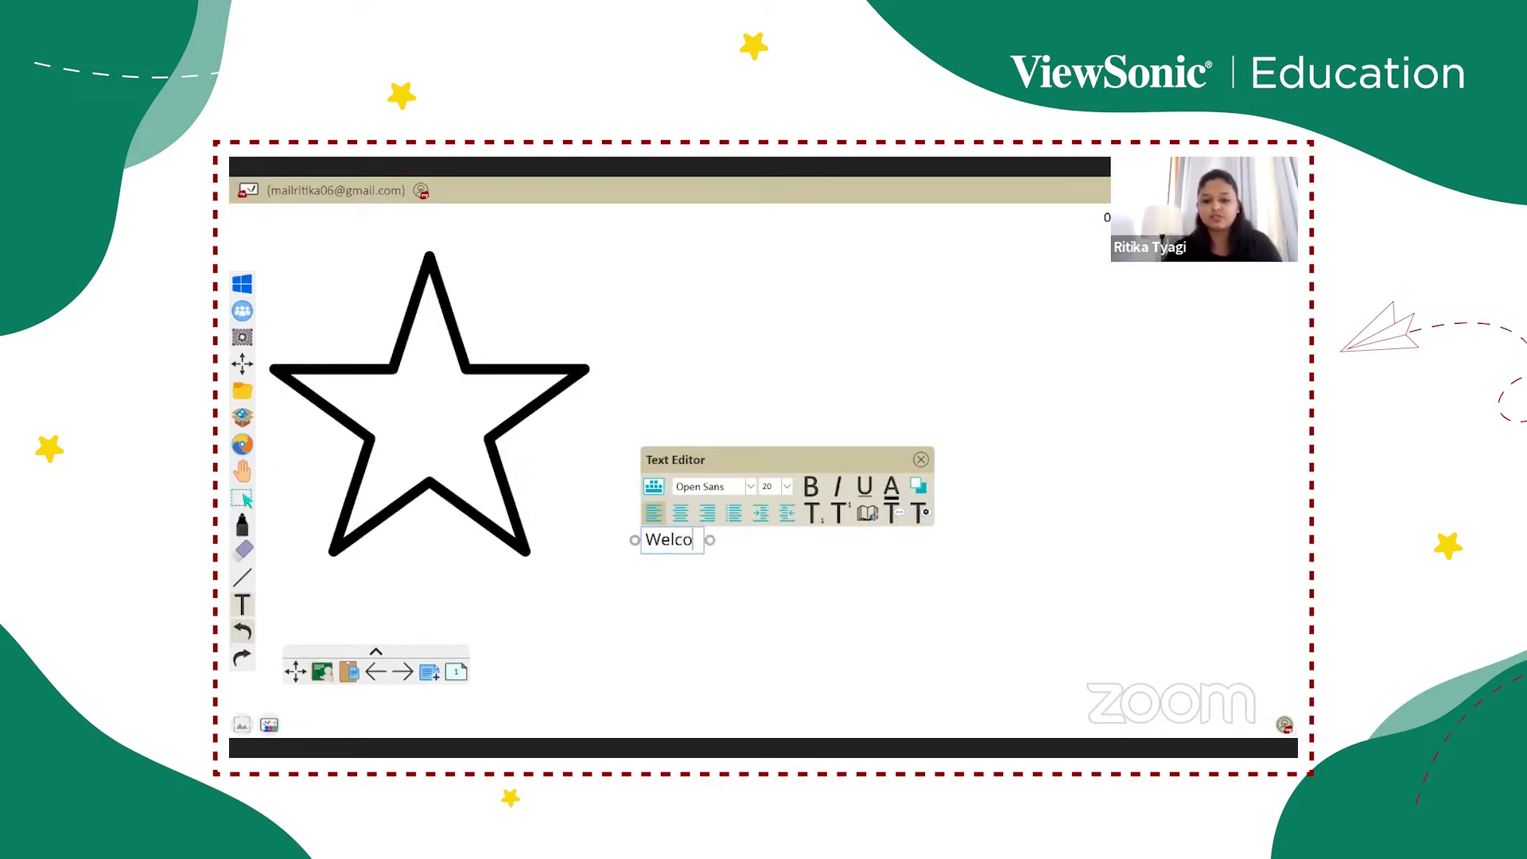
Make 'Welcome' bold and italic, undo the text box, then lasso-select the star outline
left_click(752, 487)
left_click(787, 489)
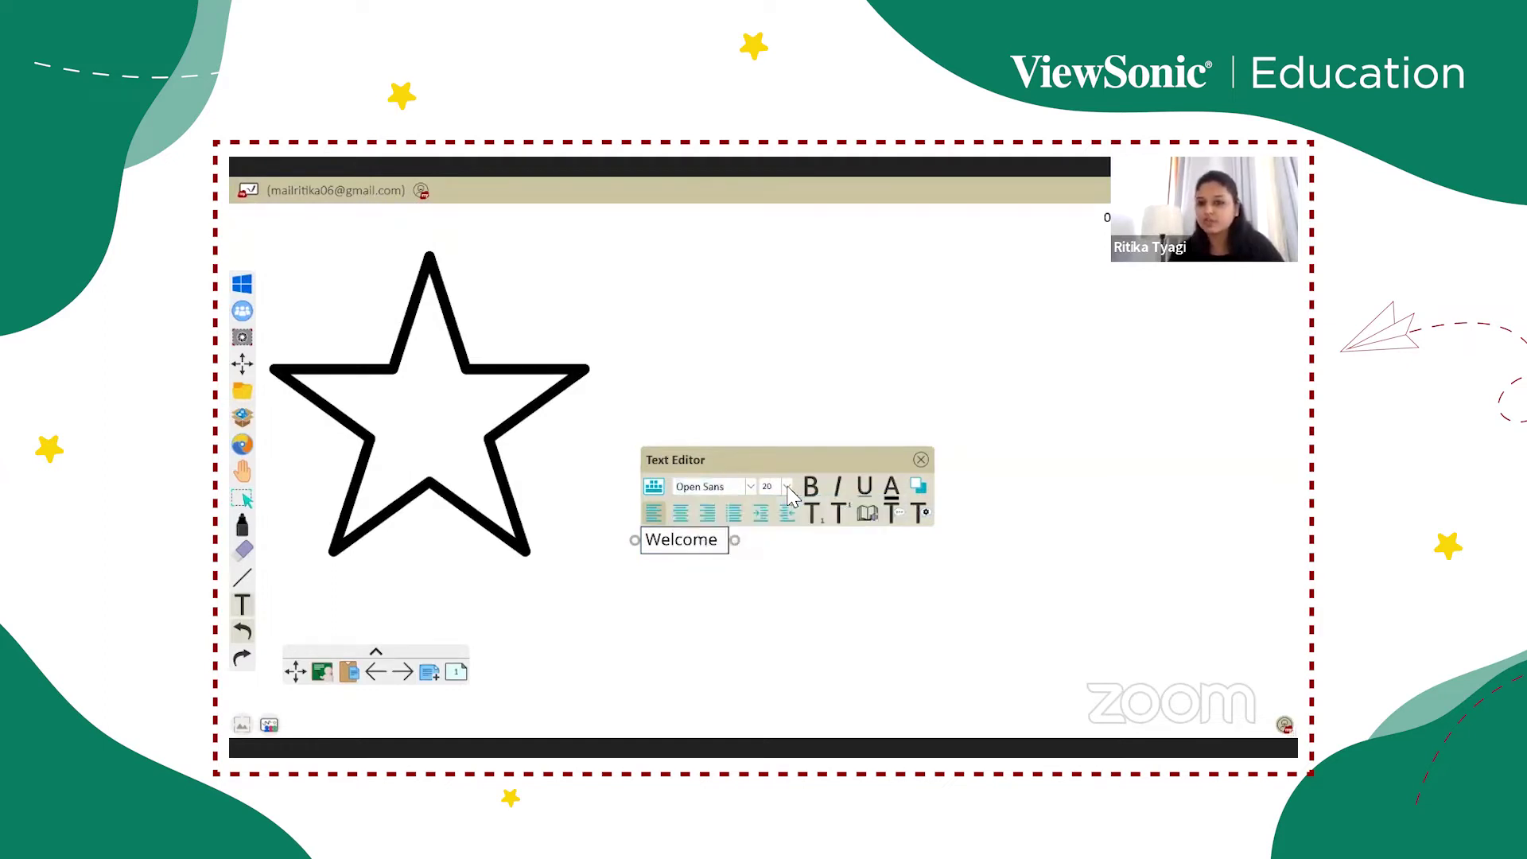
left_click_drag(721, 540, 643, 547)
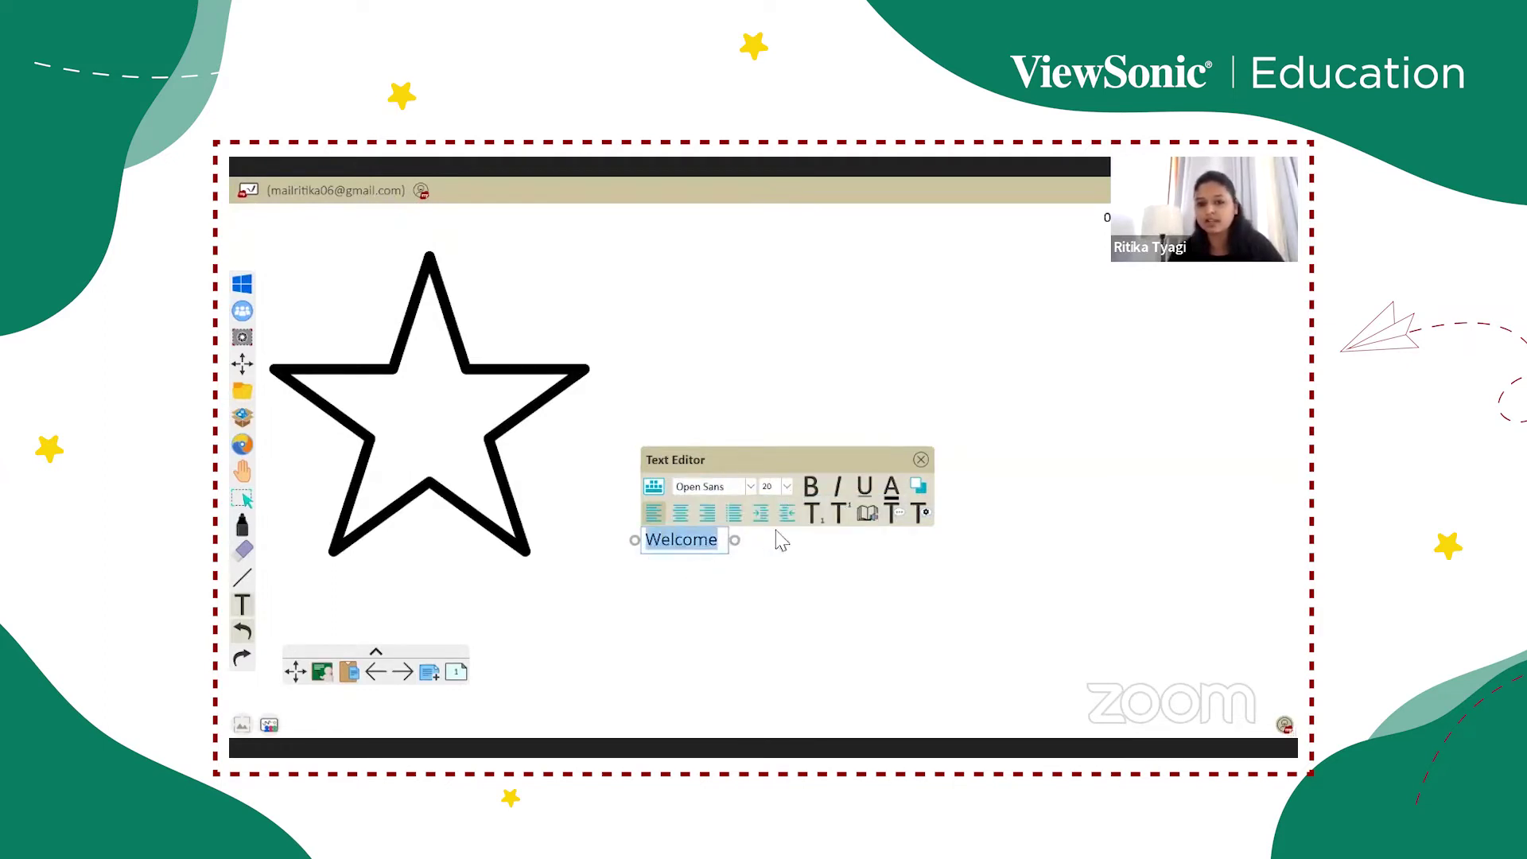
left_click(811, 487)
left_click(838, 486)
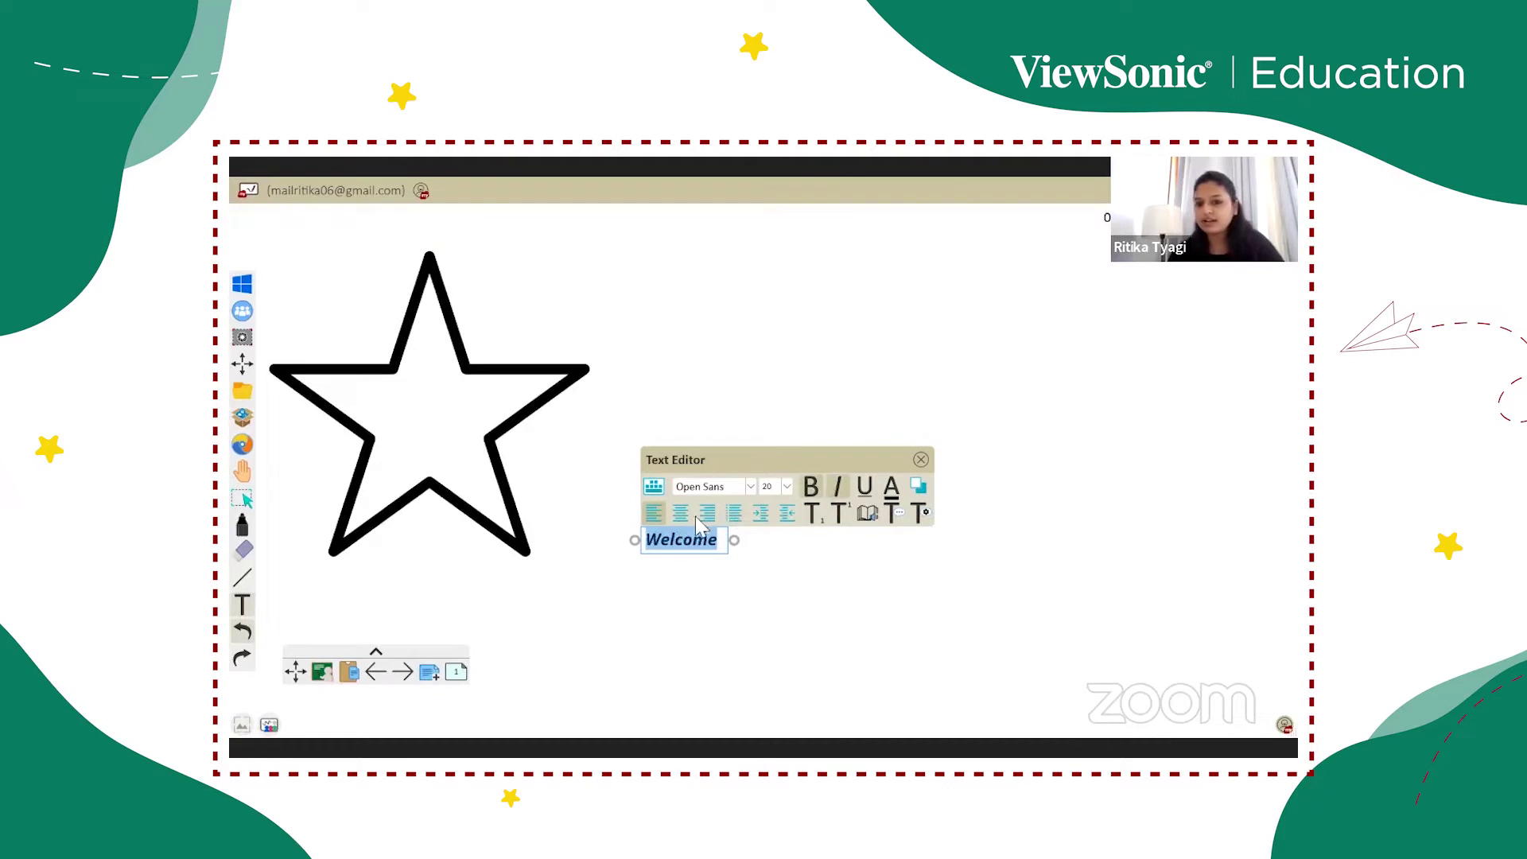
left_click(242, 633)
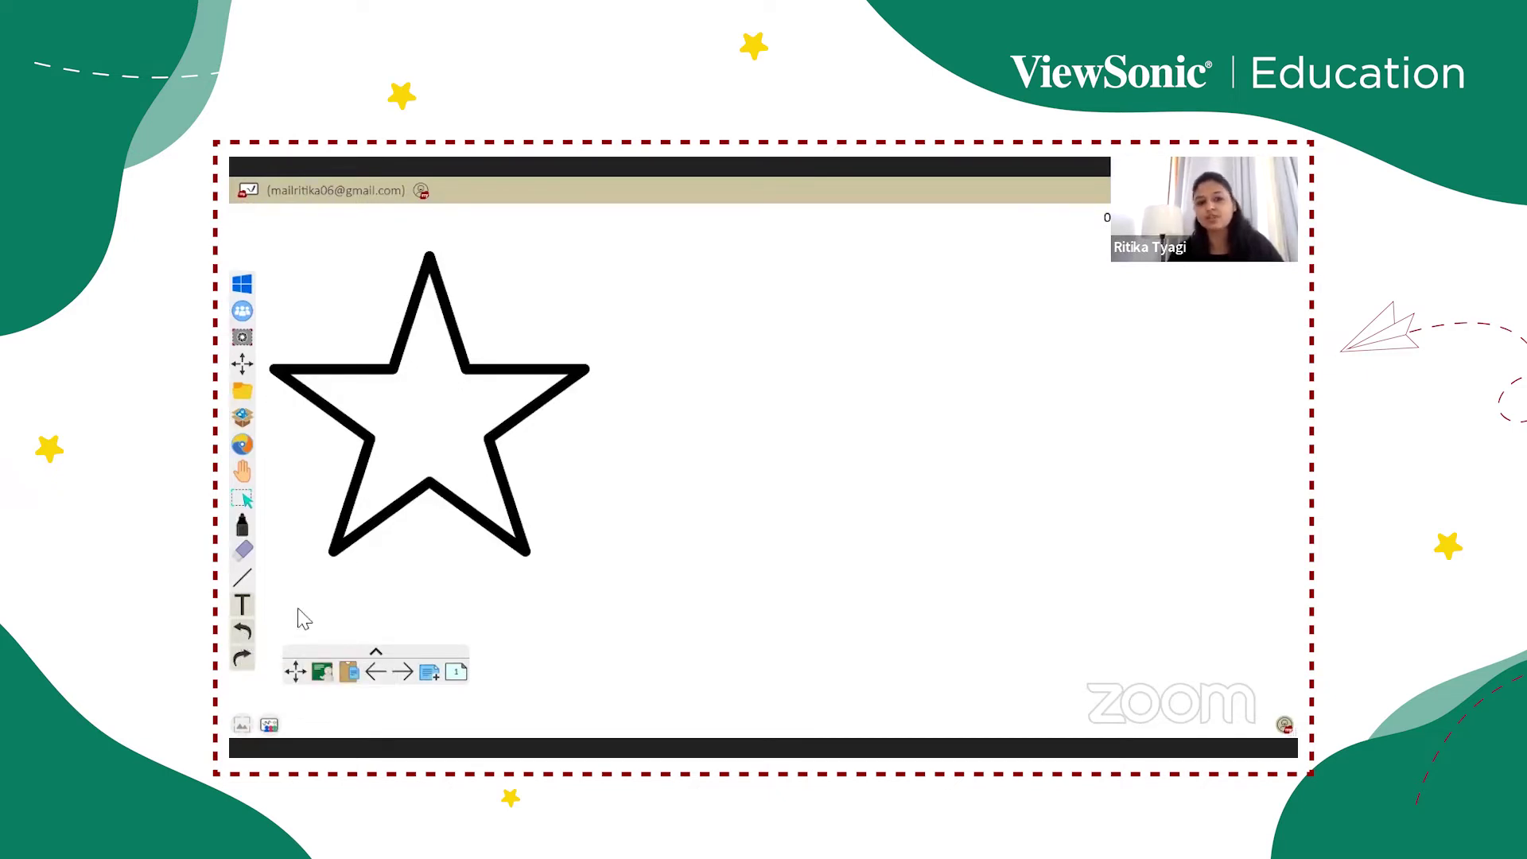
mouse_move(362, 369)
left_mouse_down()
mouse_move(467, 512)
mouse_move(385, 375)
mouse_move(397, 400)
left_mouse_up()
Delete the star and browse the myViewBoard Originals backgrounds
key("Delete")
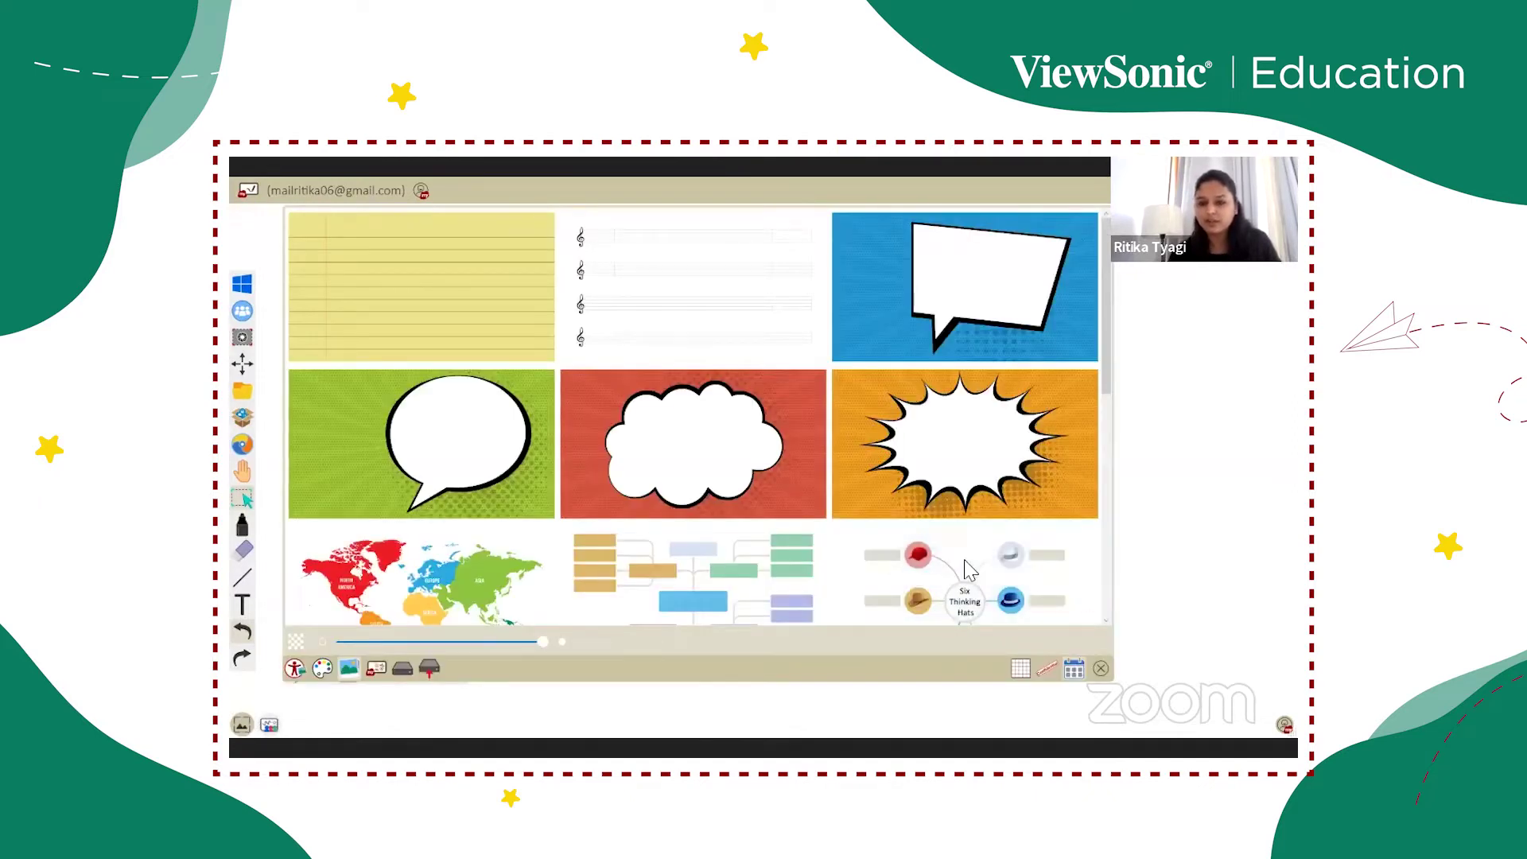
left_click_drag(1105, 388, 1125, 608)
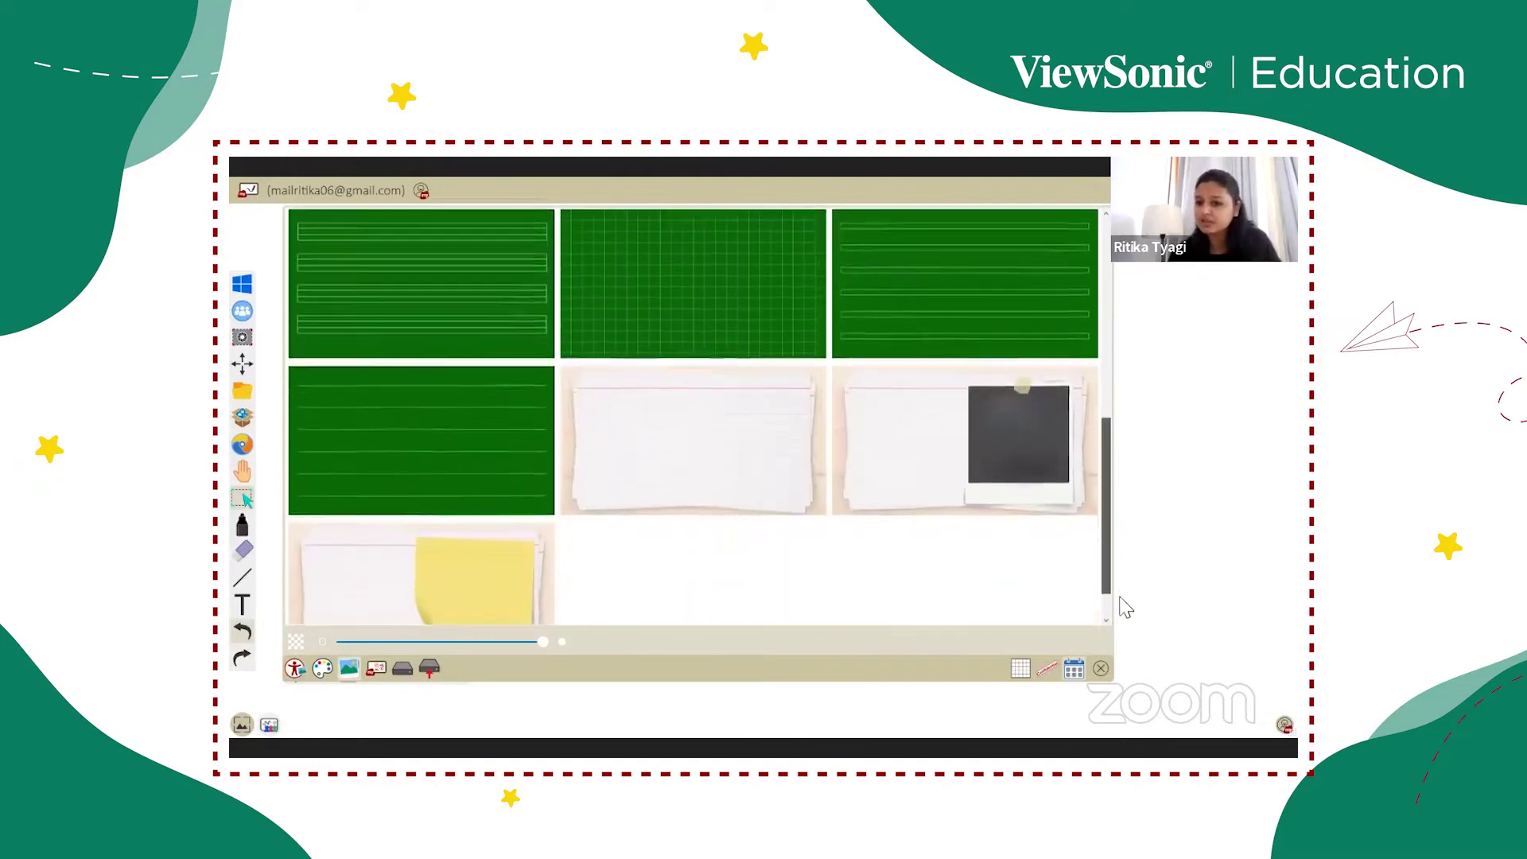
scroll(644, 565, "up", 5)
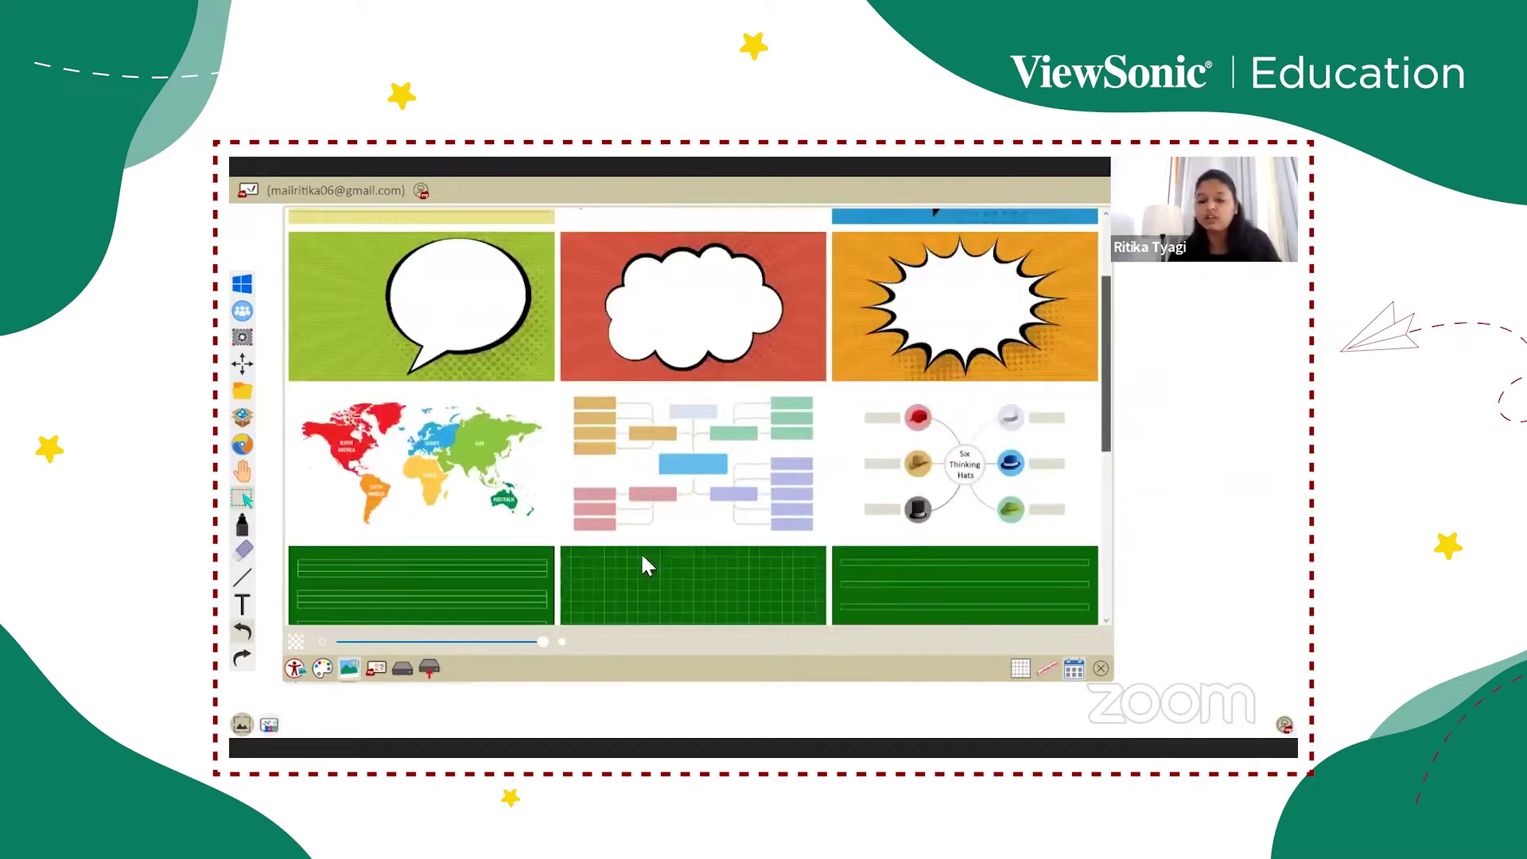
scroll(644, 565, "up", 2)
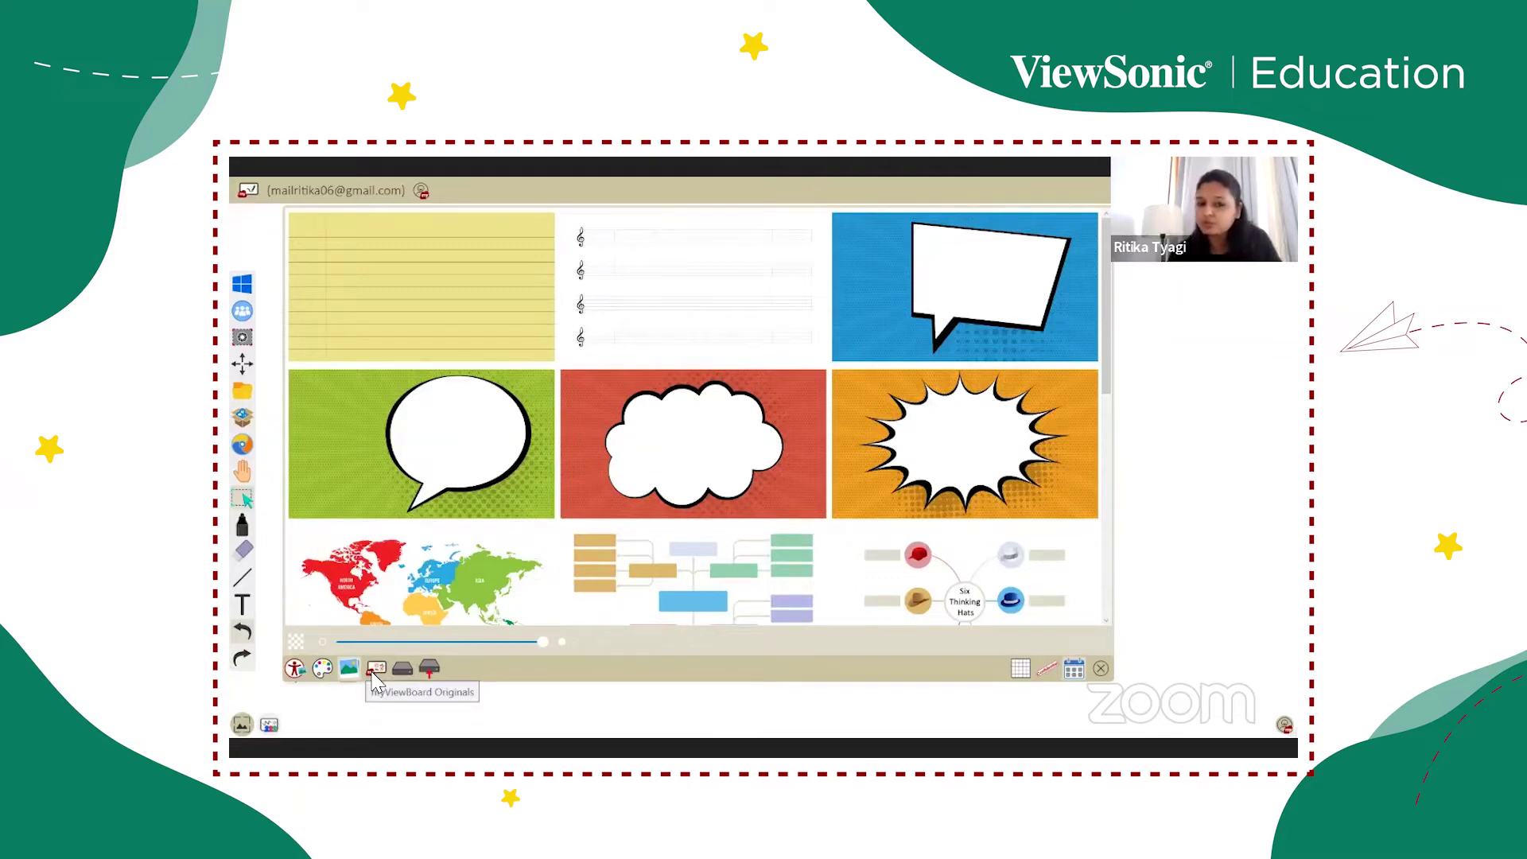
left_click(373, 673)
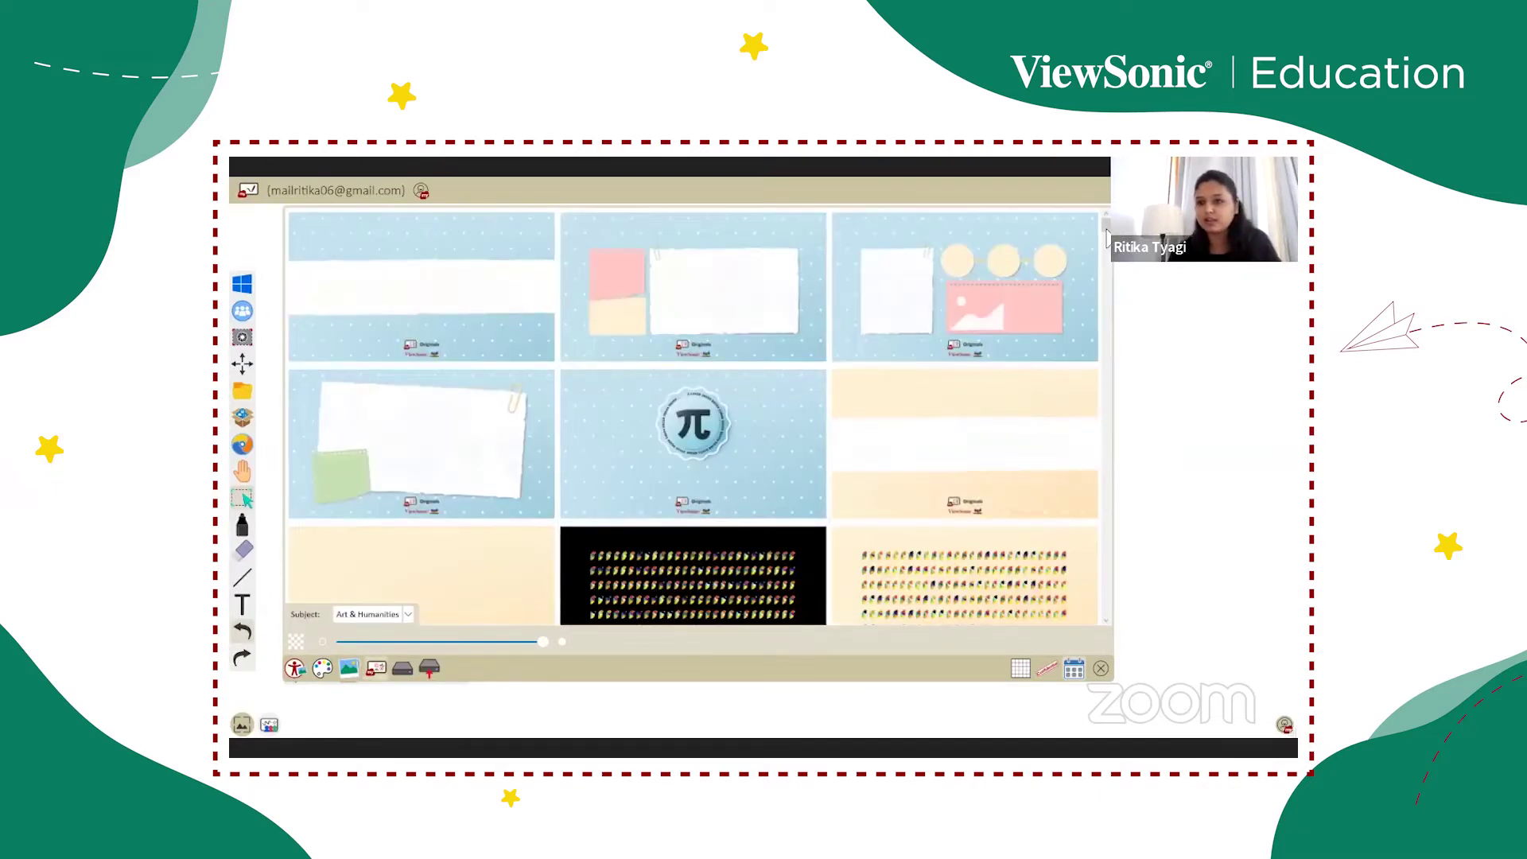
Apply the grid background with orange and blue abstract shapes to all pages
scroll(1108, 301, "down", 10)
scroll(1107, 296, "down", 10)
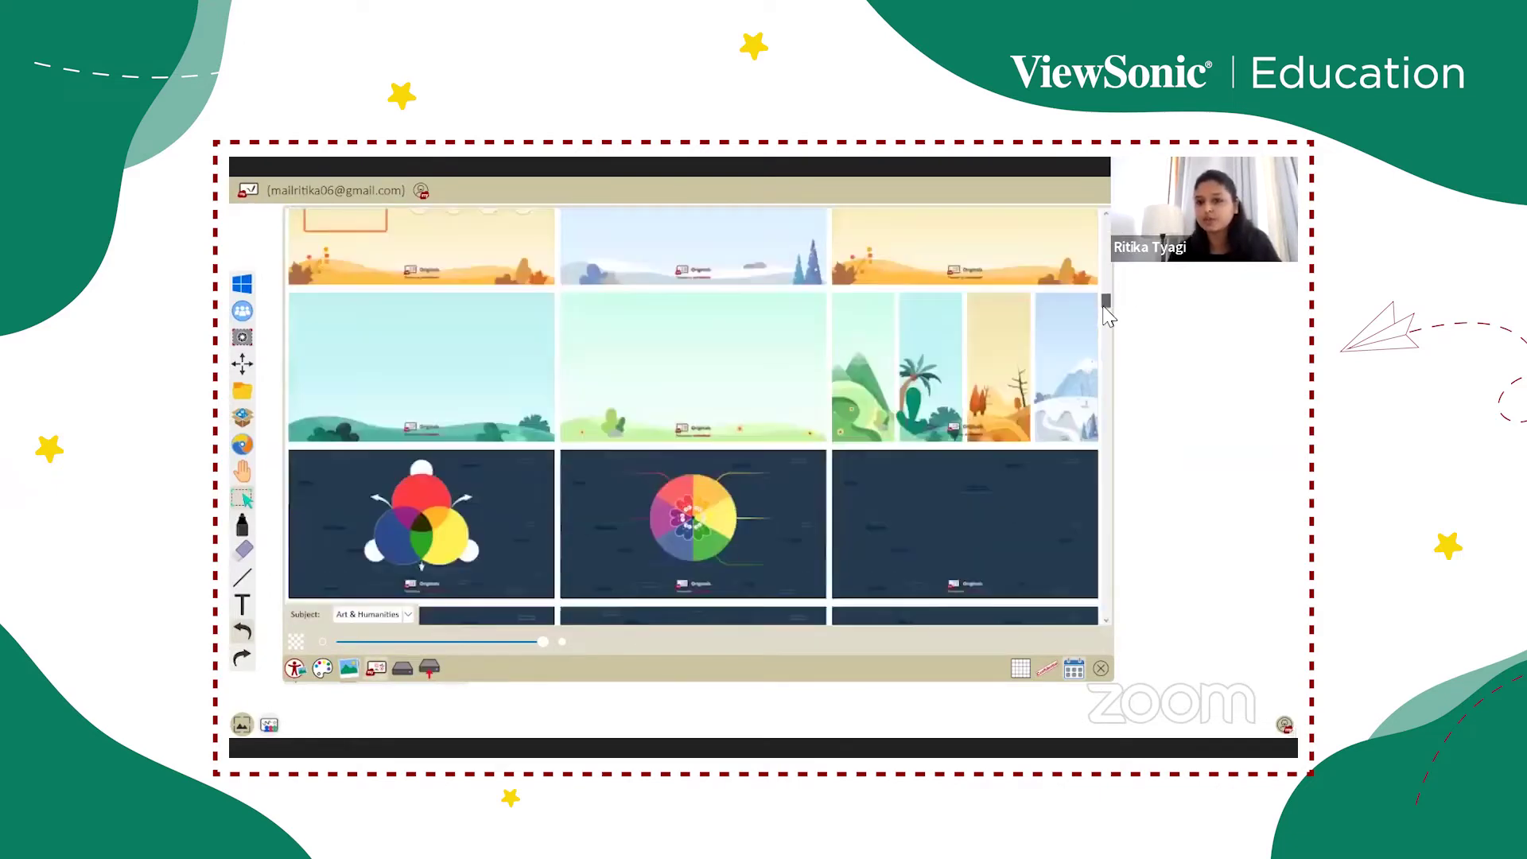
scroll(1108, 374, "down", 10)
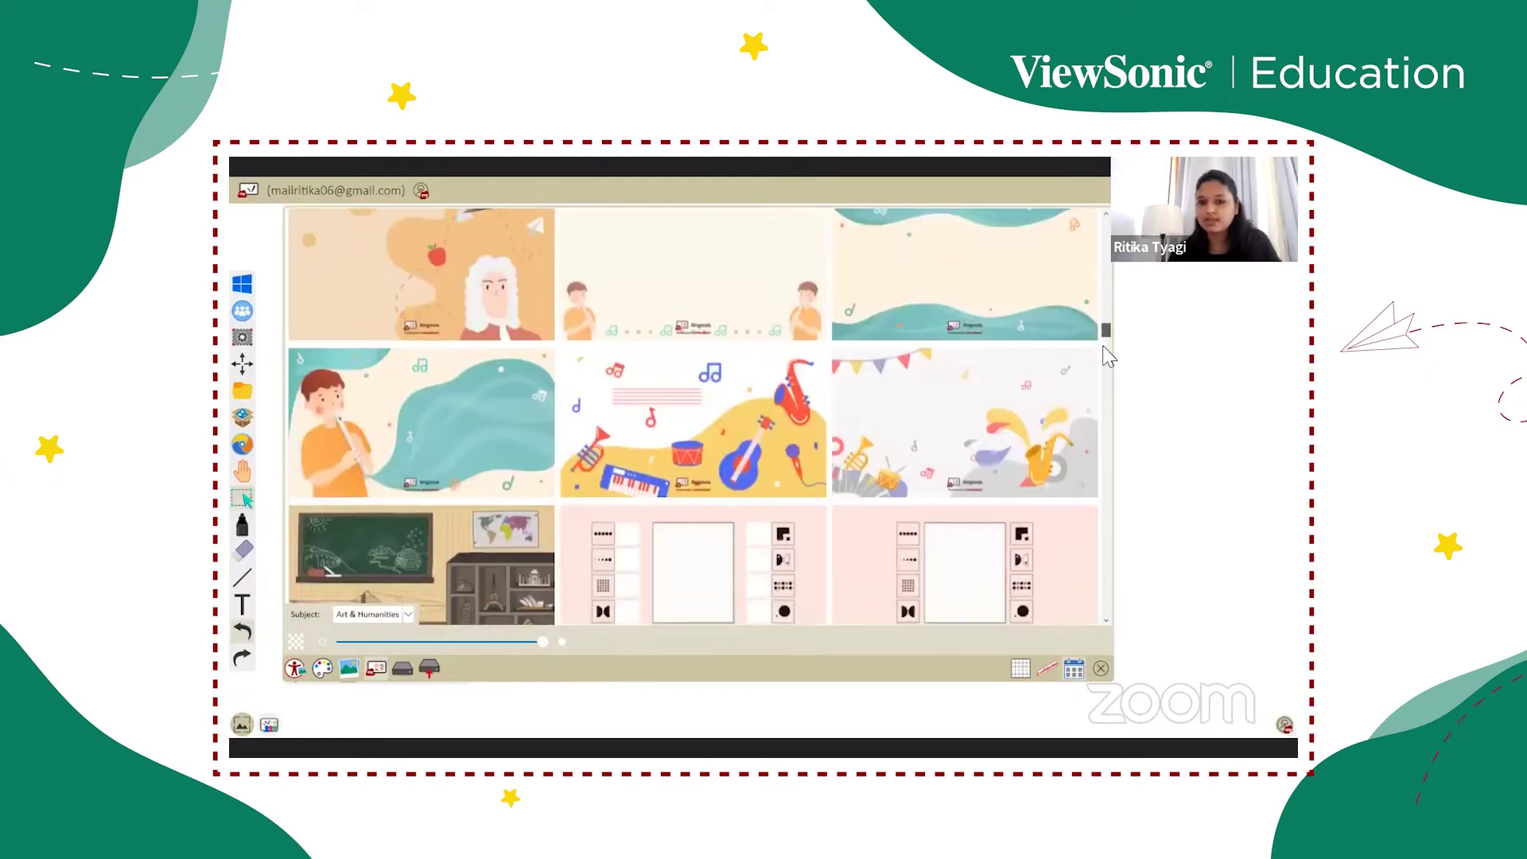
scroll(1106, 410, "down", 10)
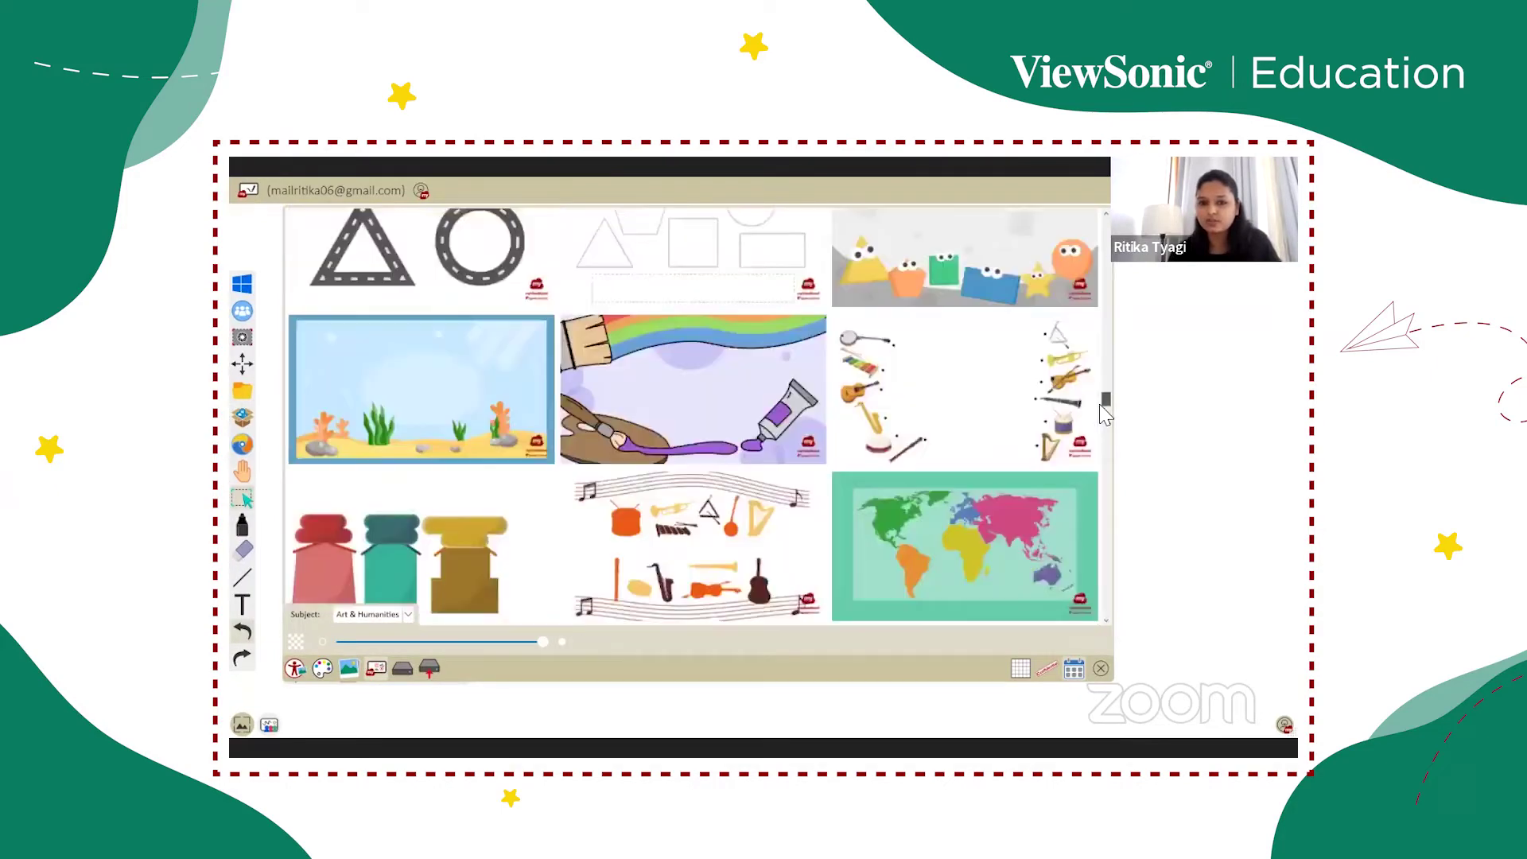
scroll(1108, 459, "down", 10)
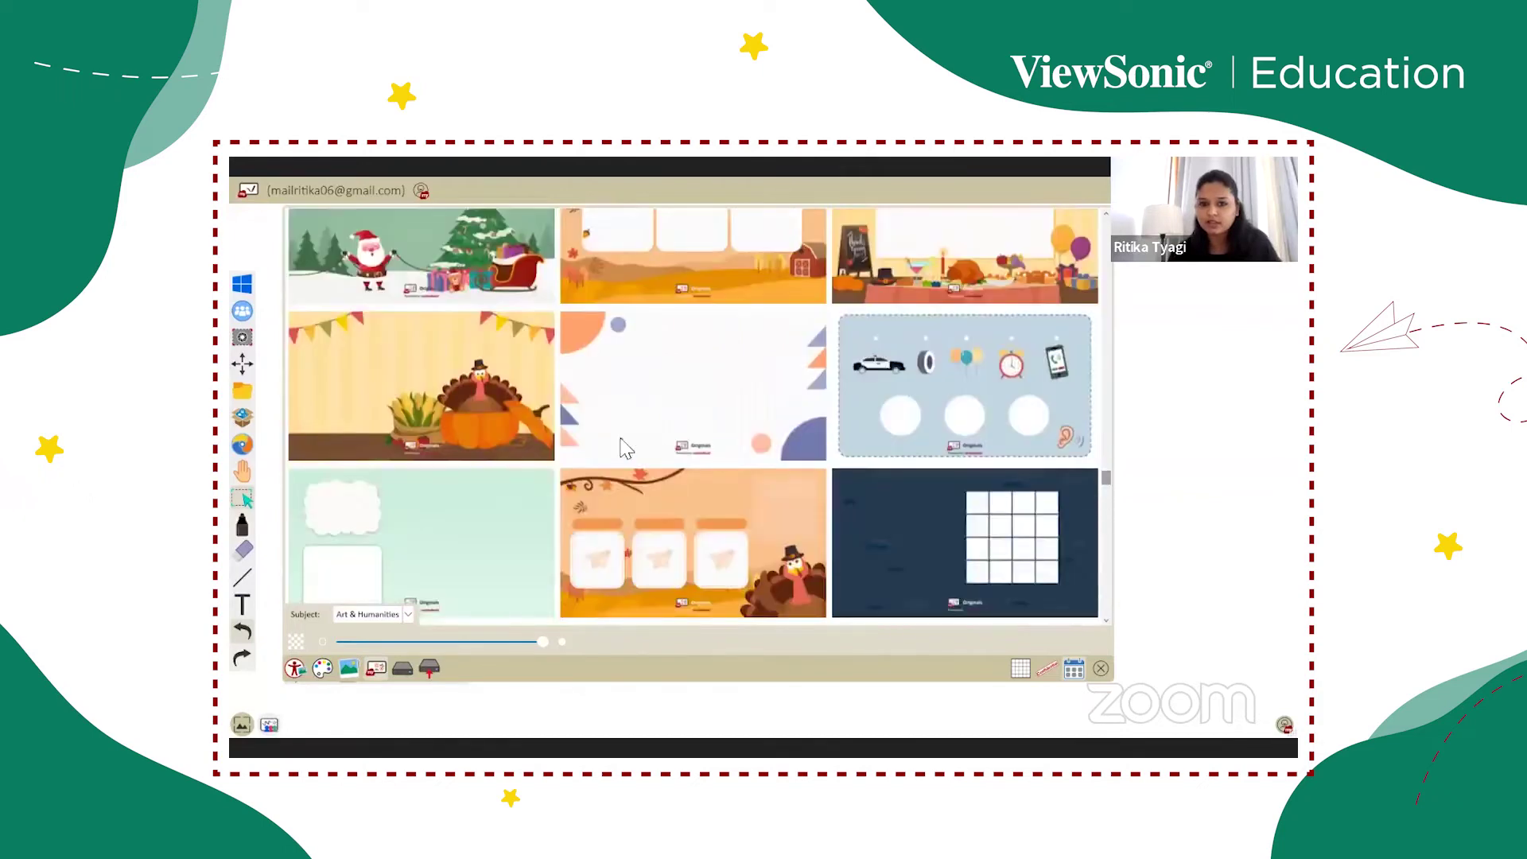
left_click(636, 396)
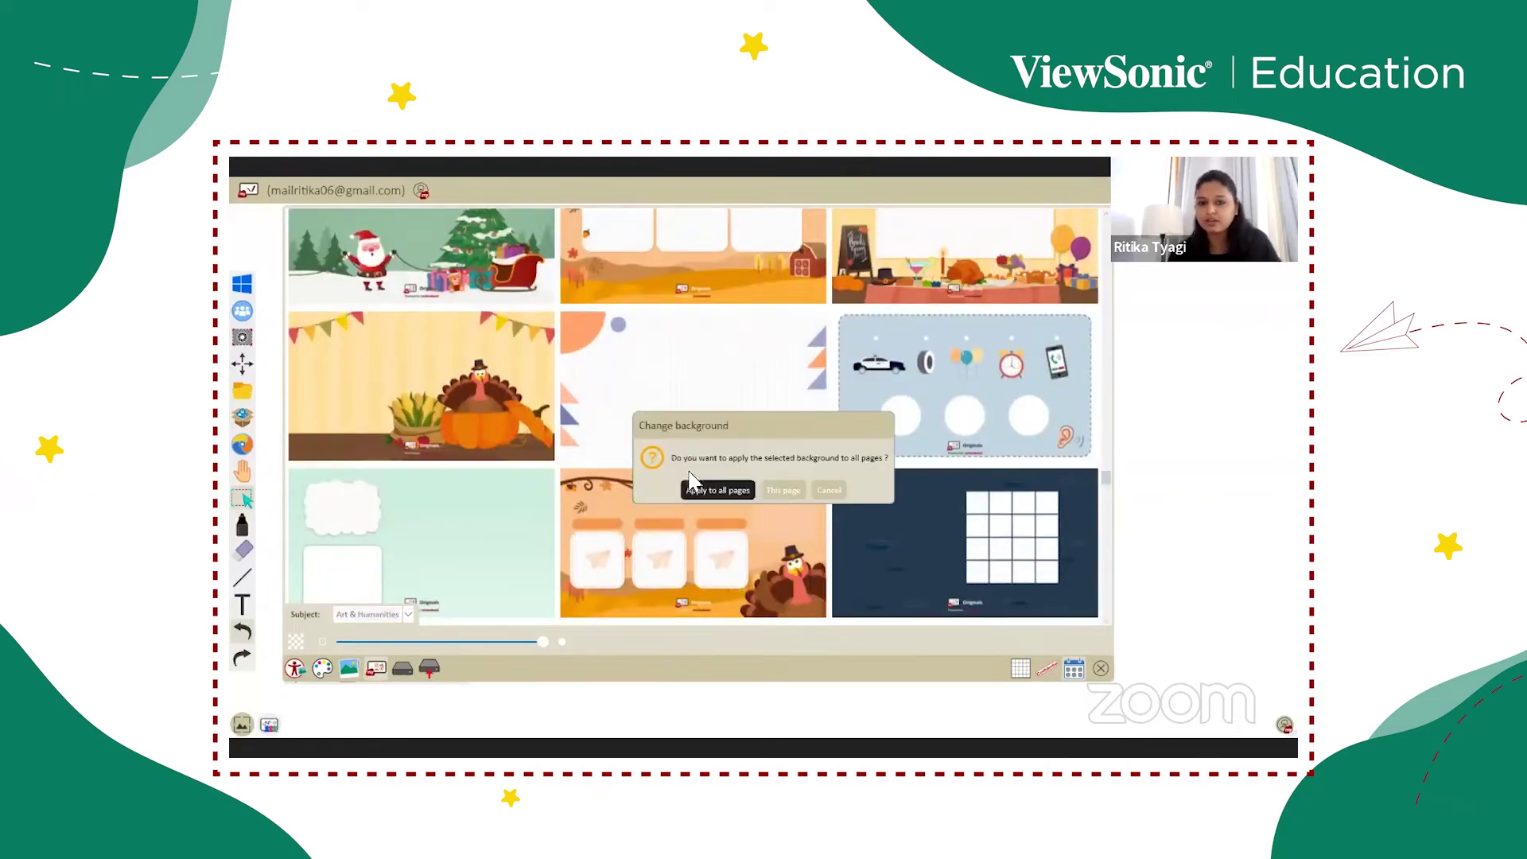
left_click(743, 491)
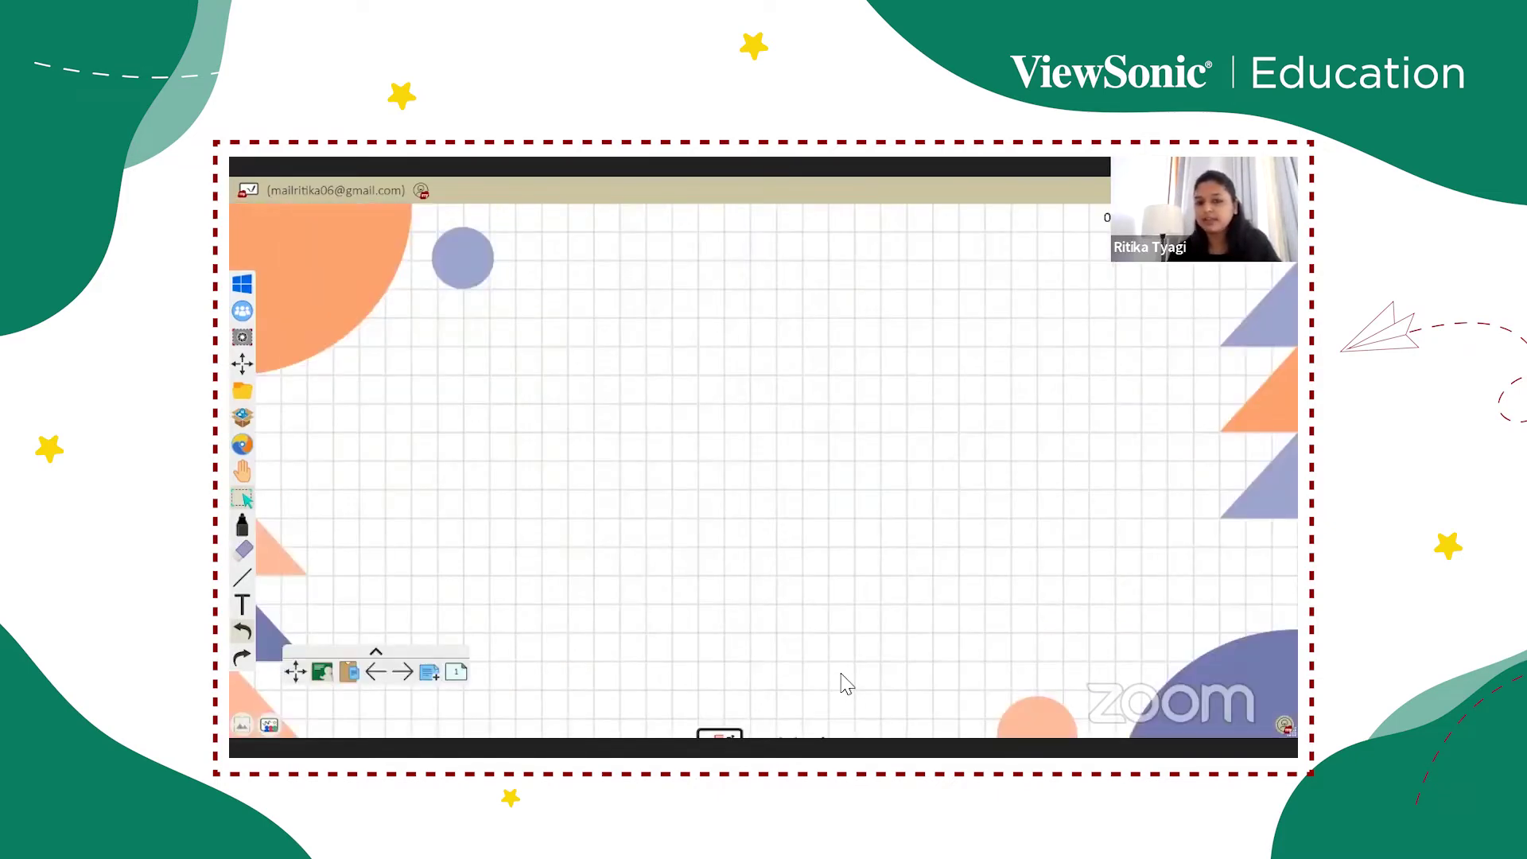
Type 'ANGLES AND MORE' near the page centre, bolded and set in Papyrus
left_click(243, 606)
left_click(553, 448)
type("ANGL")
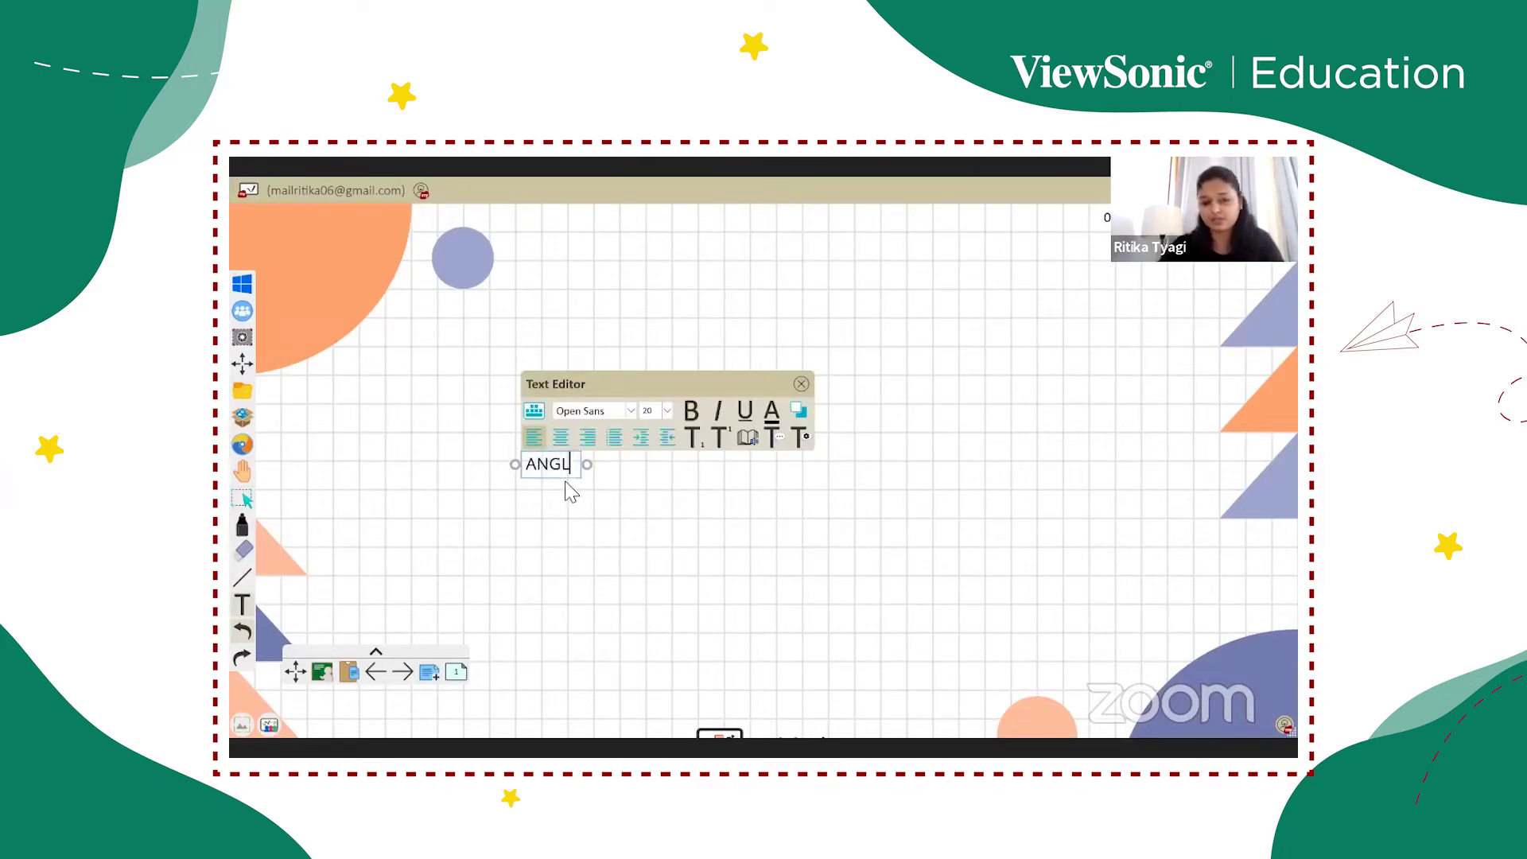
type("ES AND MORE")
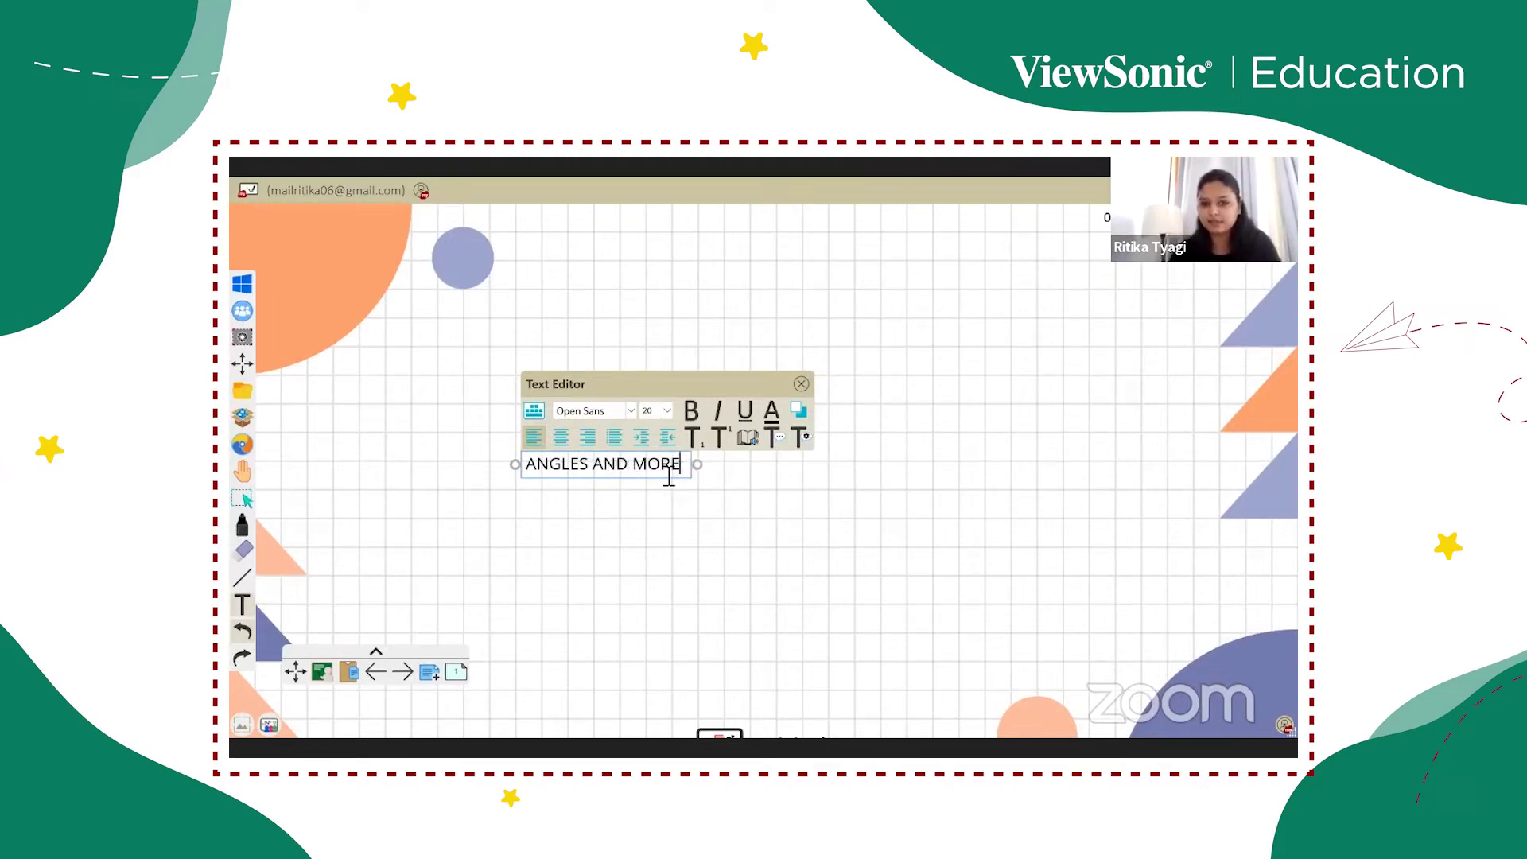
left_click_drag(682, 470, 527, 471)
left_click(688, 410)
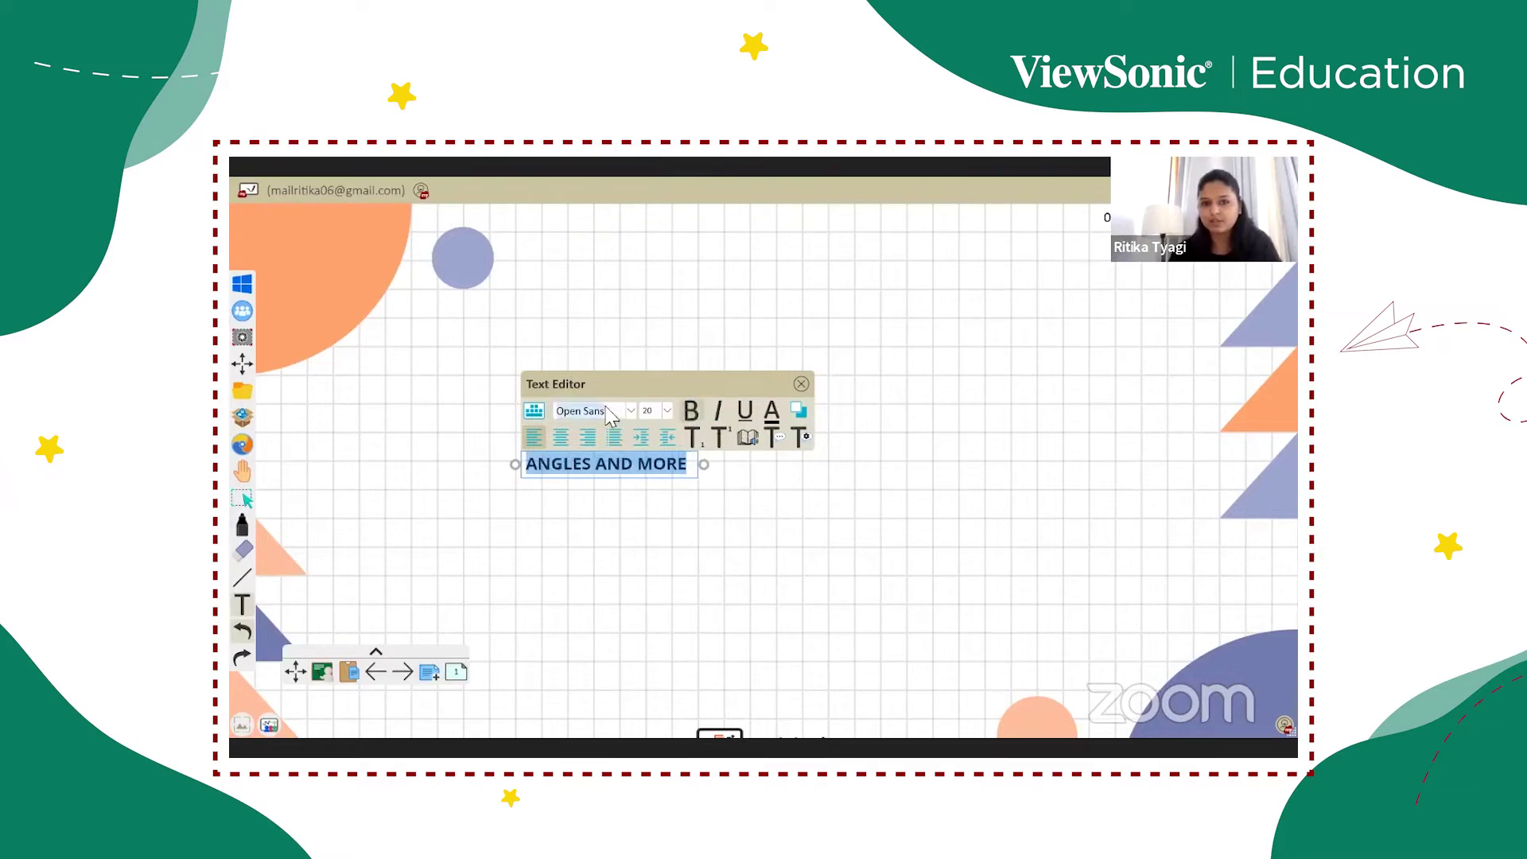
left_click(632, 411)
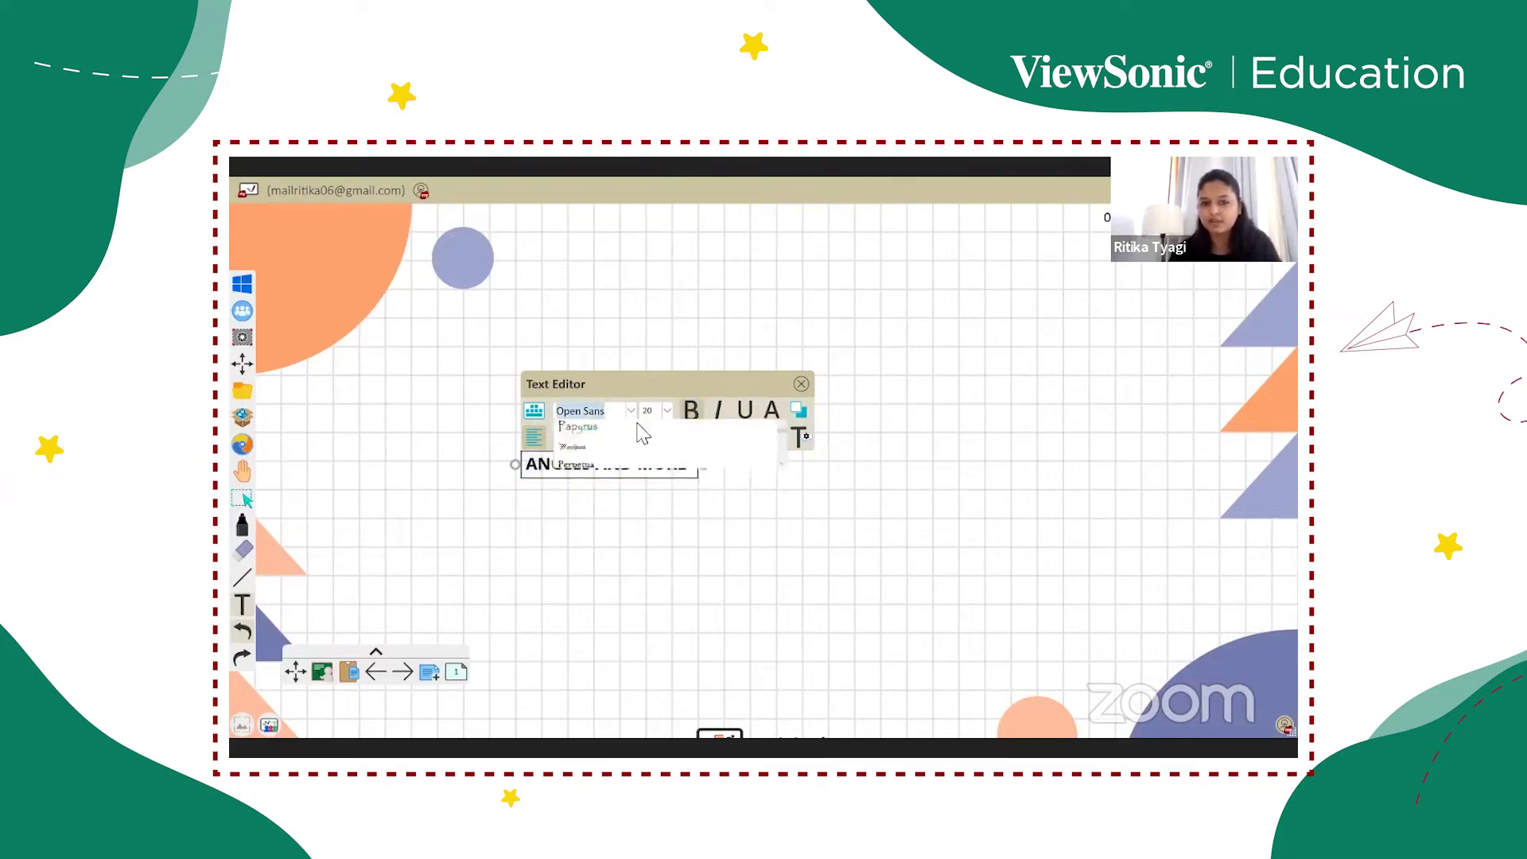
left_click(647, 487)
left_click(667, 410)
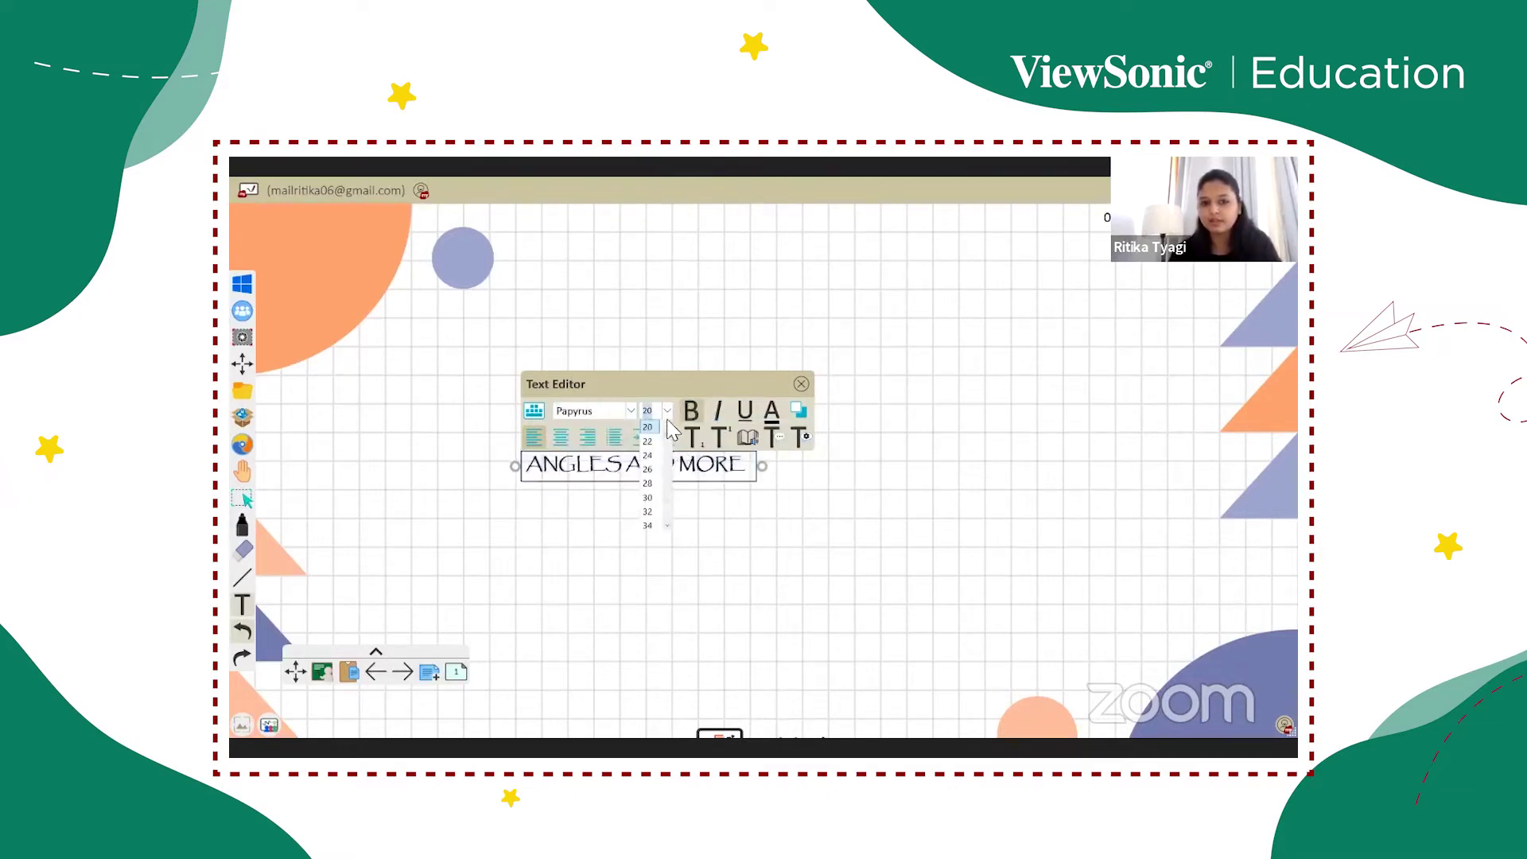
left_click(678, 535)
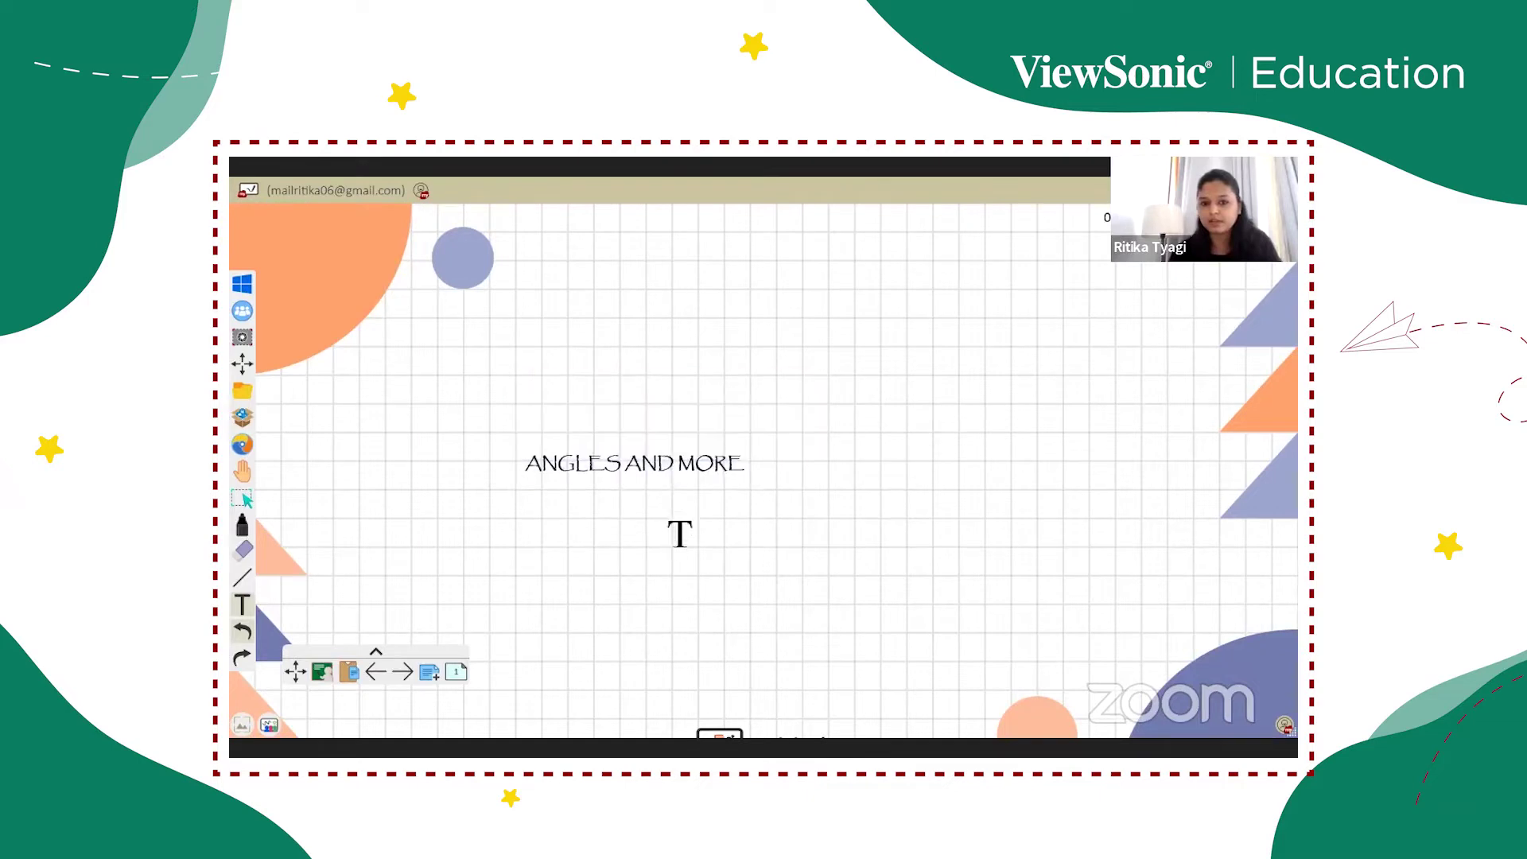
Reselect the title and enlarge it to font size 40
left_click(664, 466)
left_click_drag(752, 471, 547, 485)
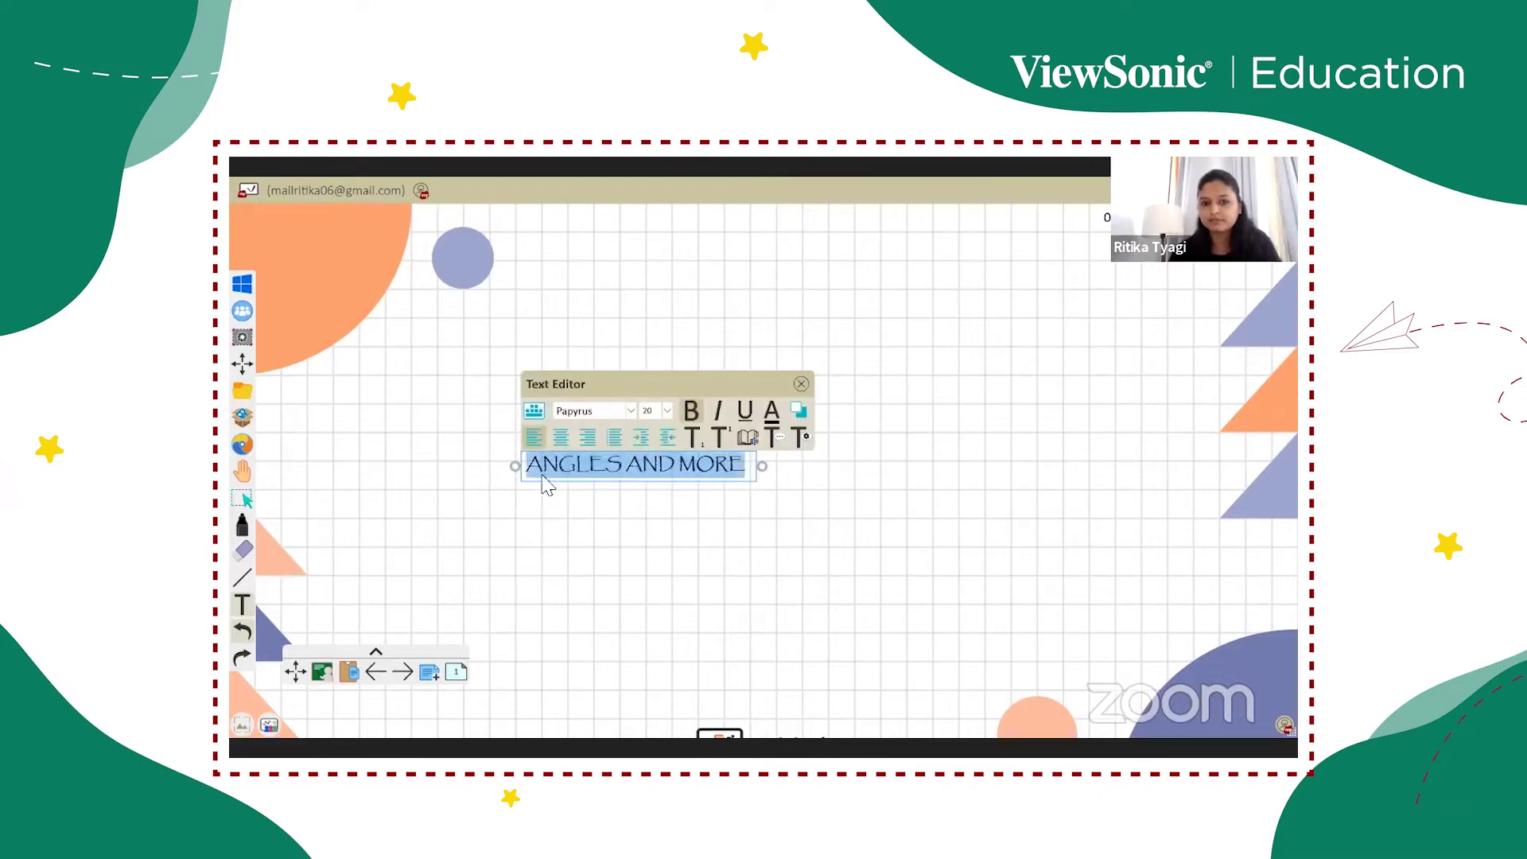
left_click(667, 410)
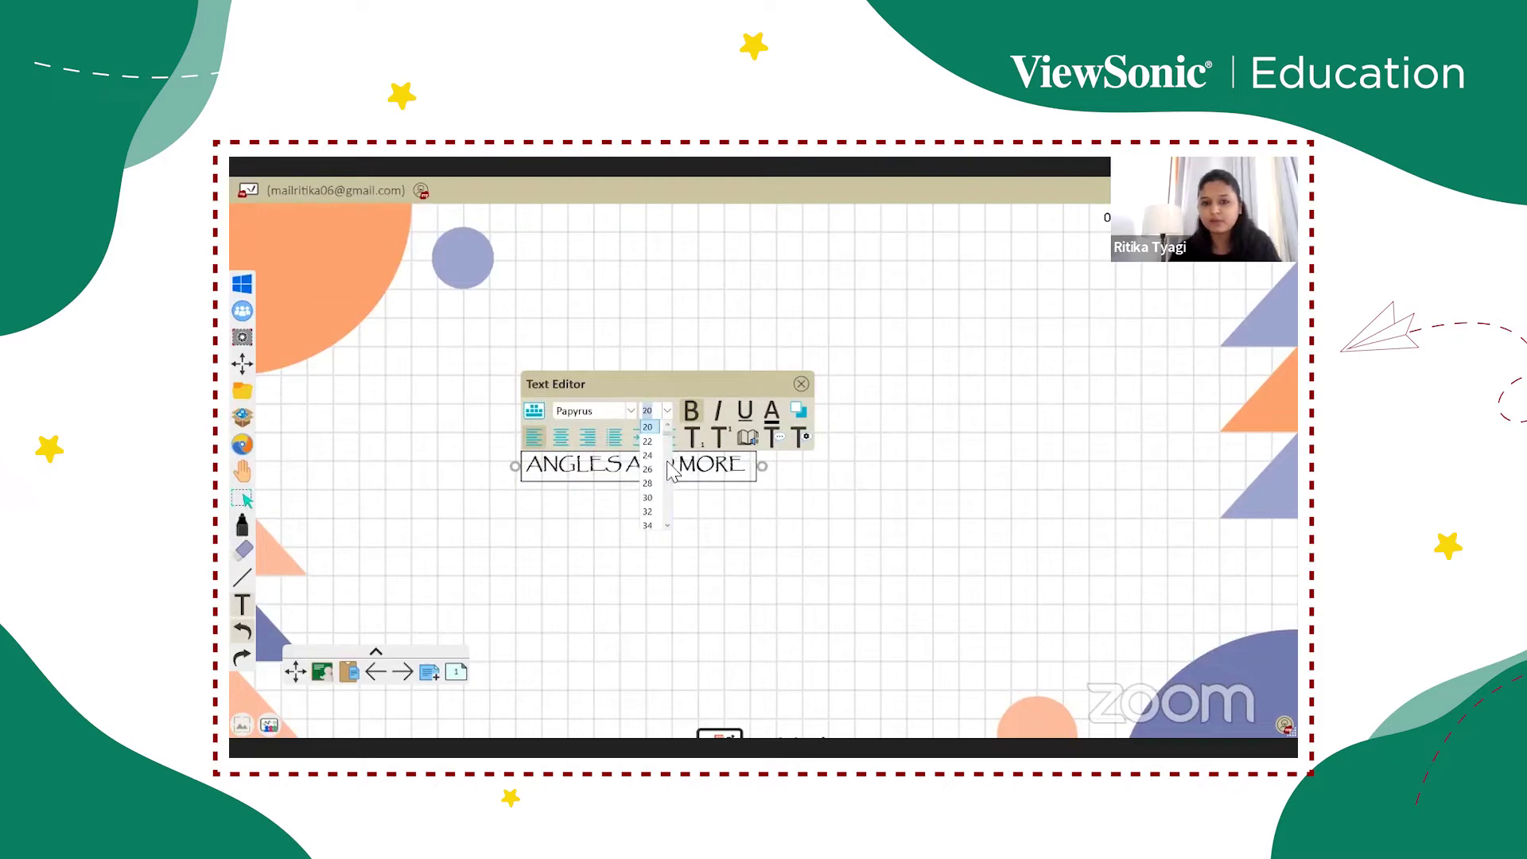
scroll(648, 477, "down", 1)
left_click(647, 485)
left_click(793, 557)
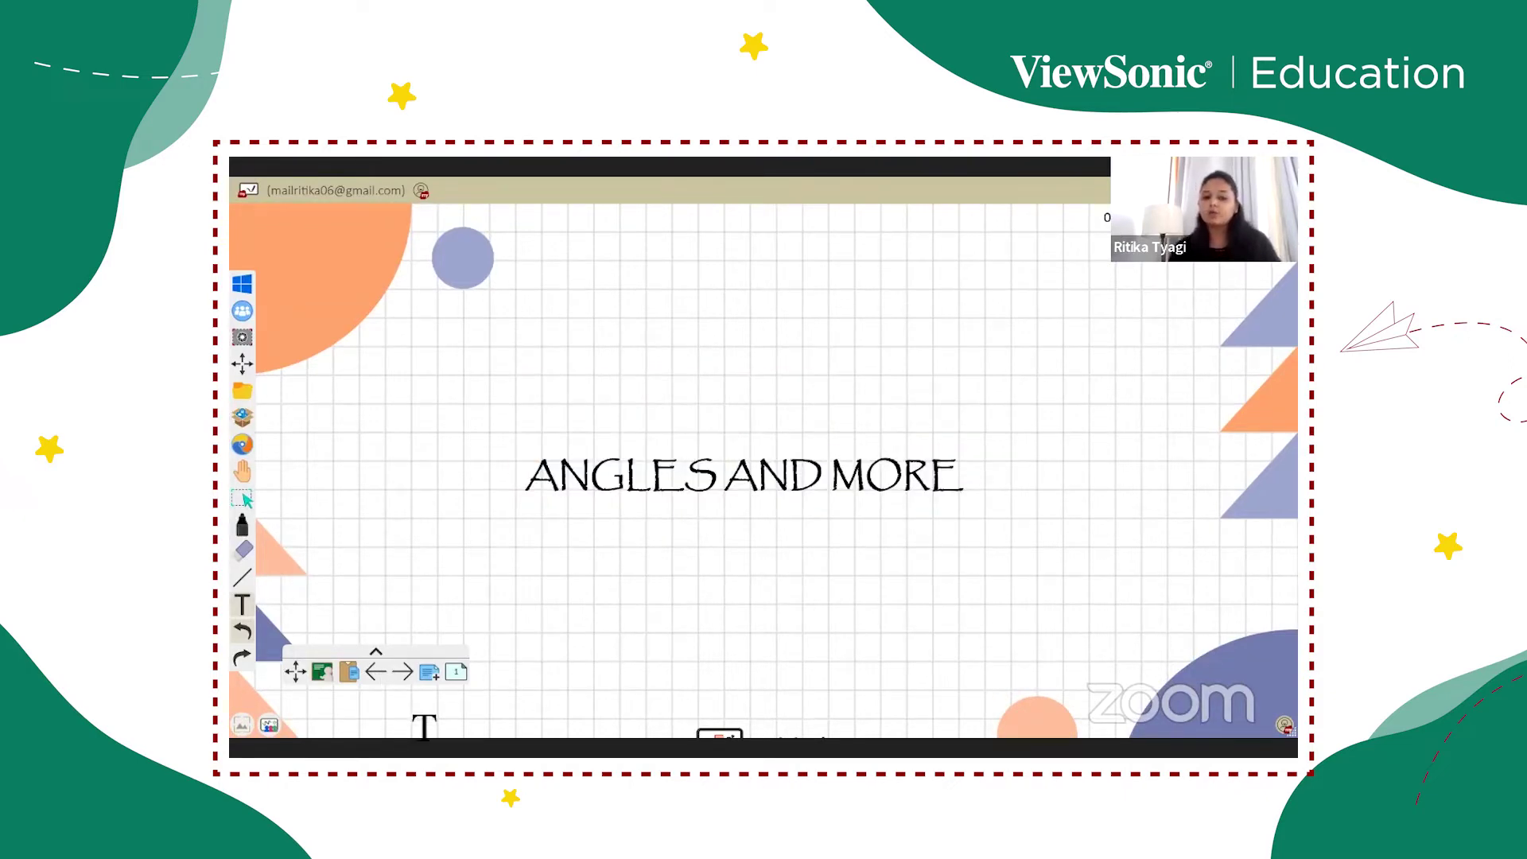
Add a second page, check the title page, return, and begin handwriting-to-text on it
left_click(430, 674)
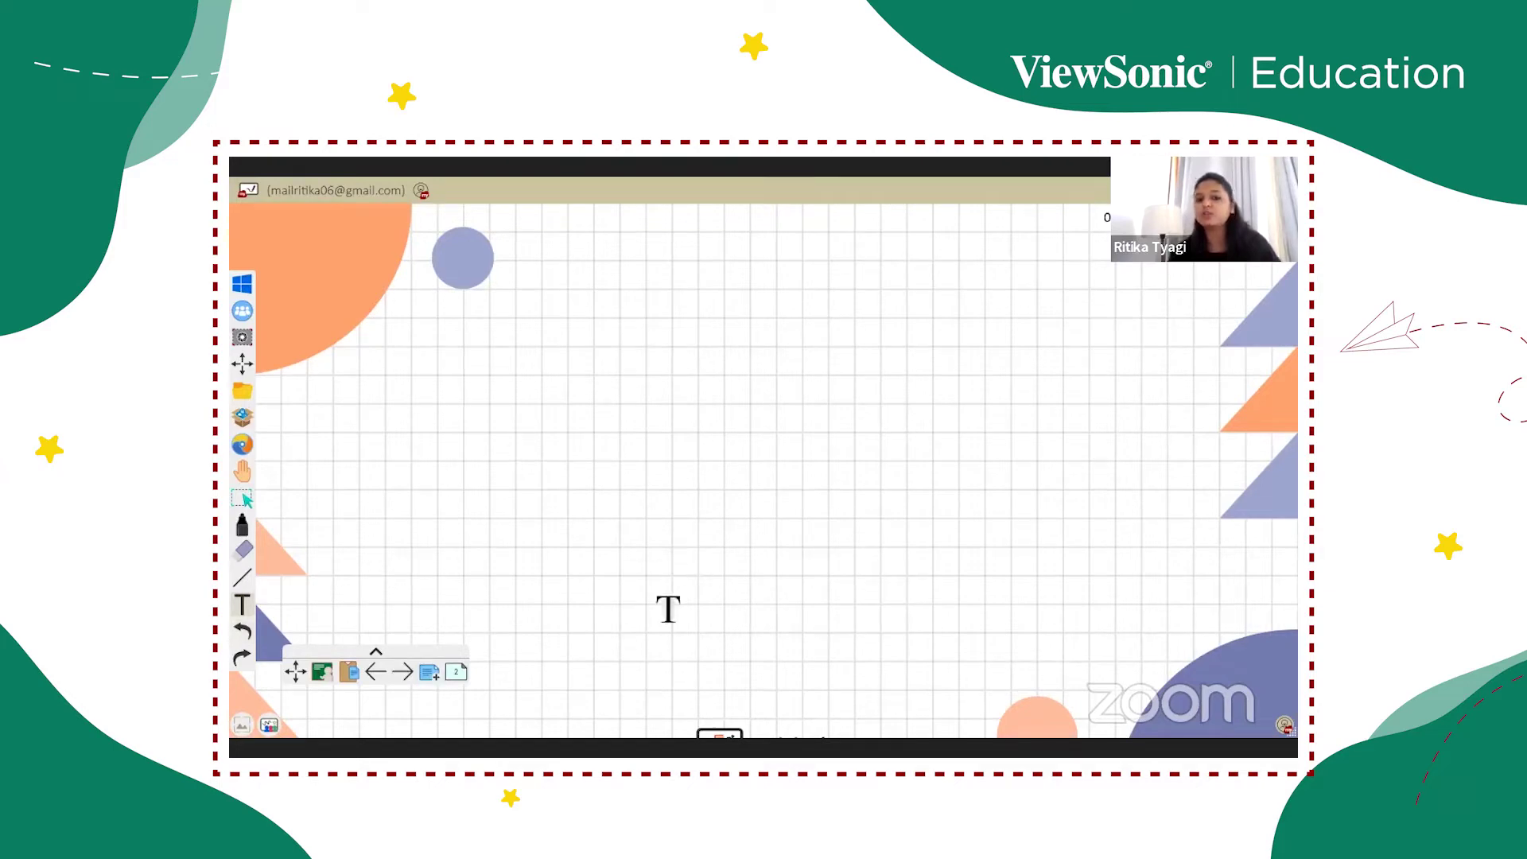
left_click(378, 675)
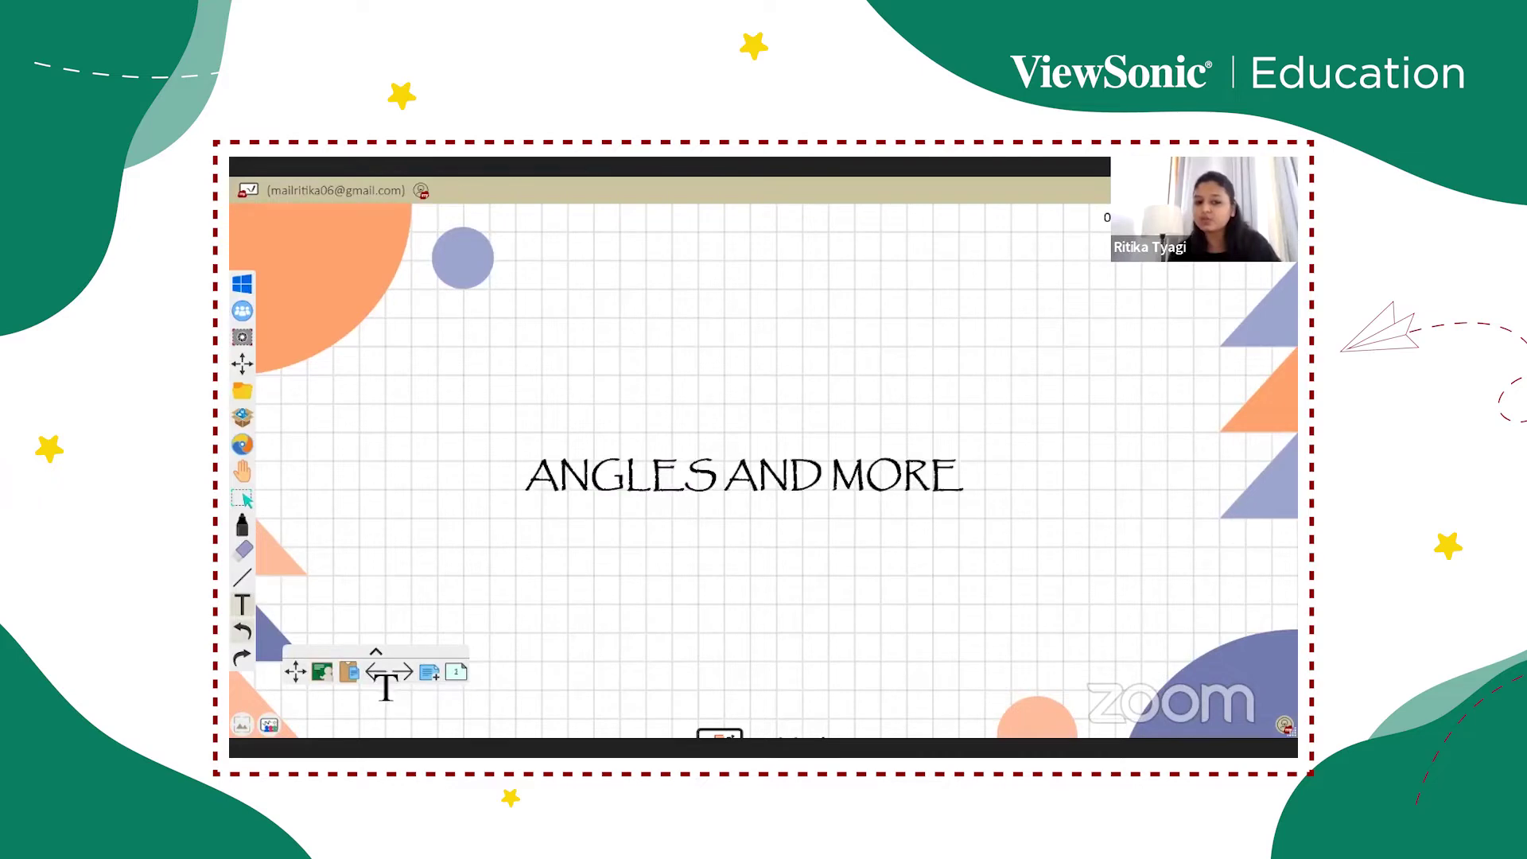
left_click(417, 677)
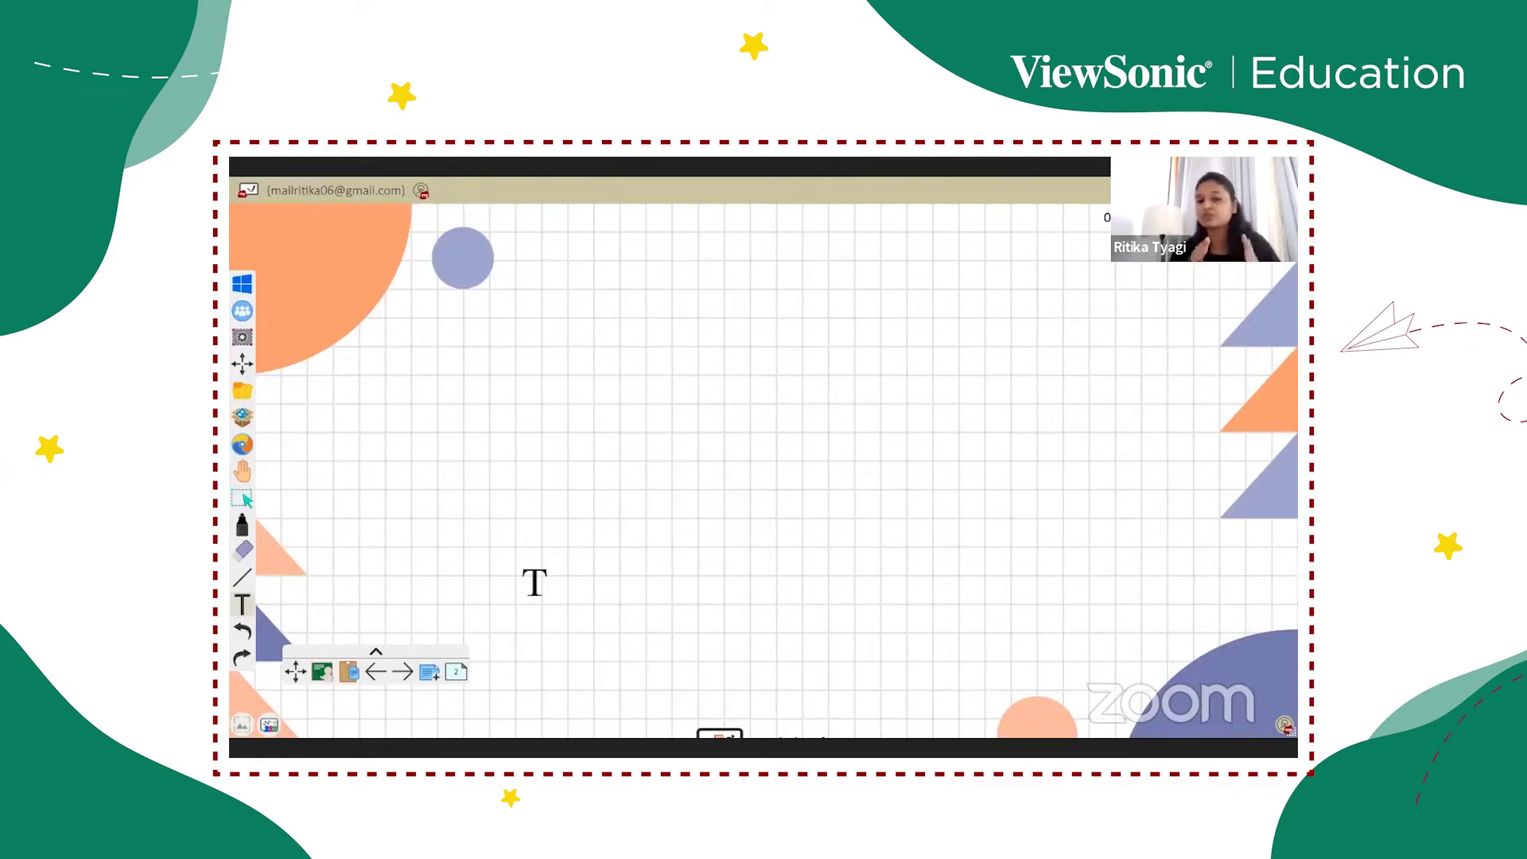
left_click(243, 604)
left_click(388, 339)
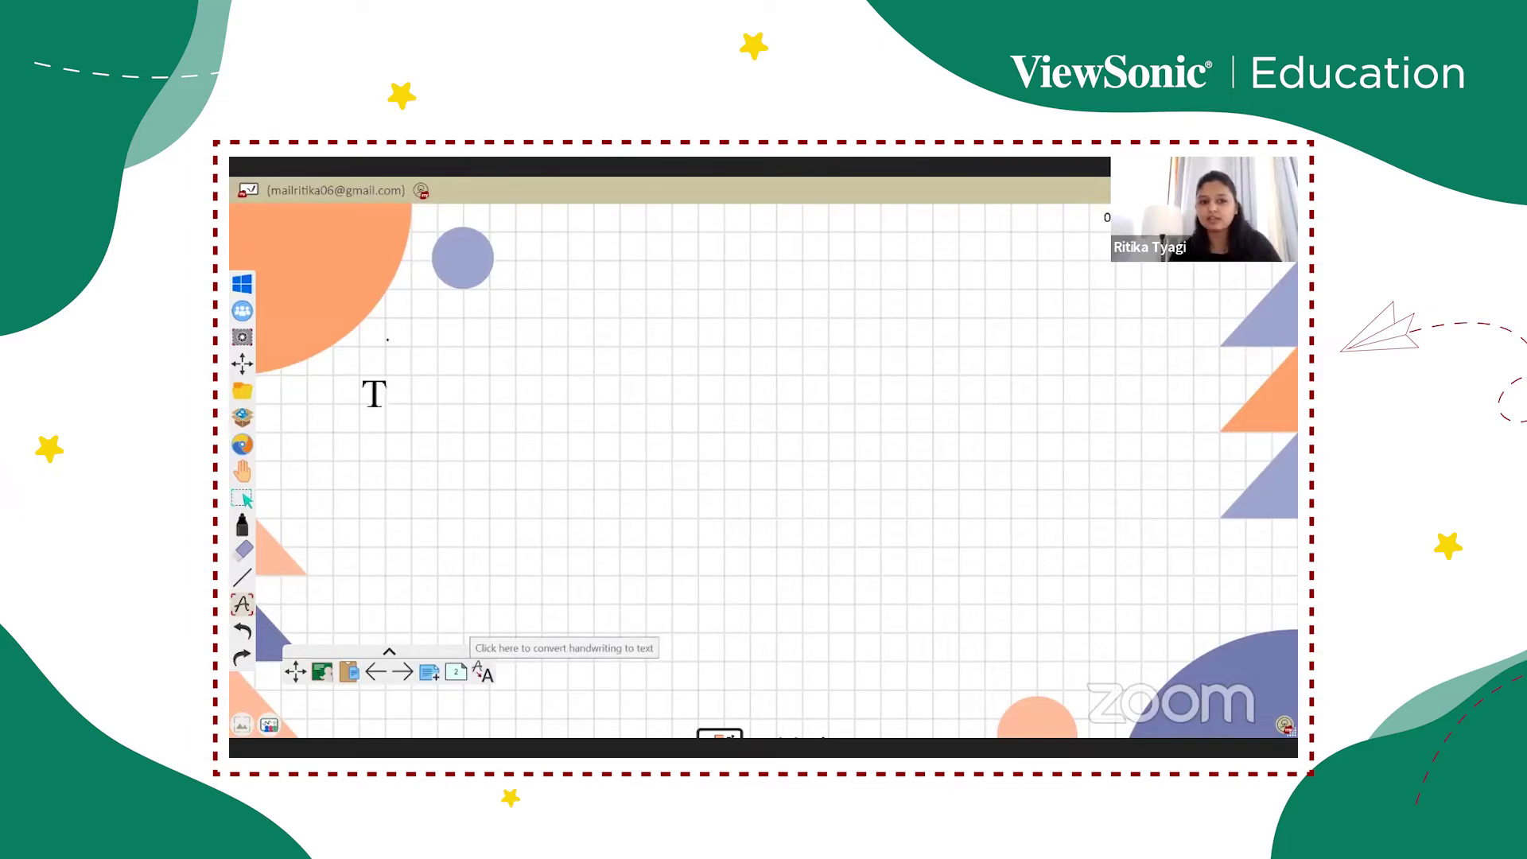
Type 'Learning Objectives', paste the three angle objectives below, and widen the text box
left_click(387, 349)
type("L")
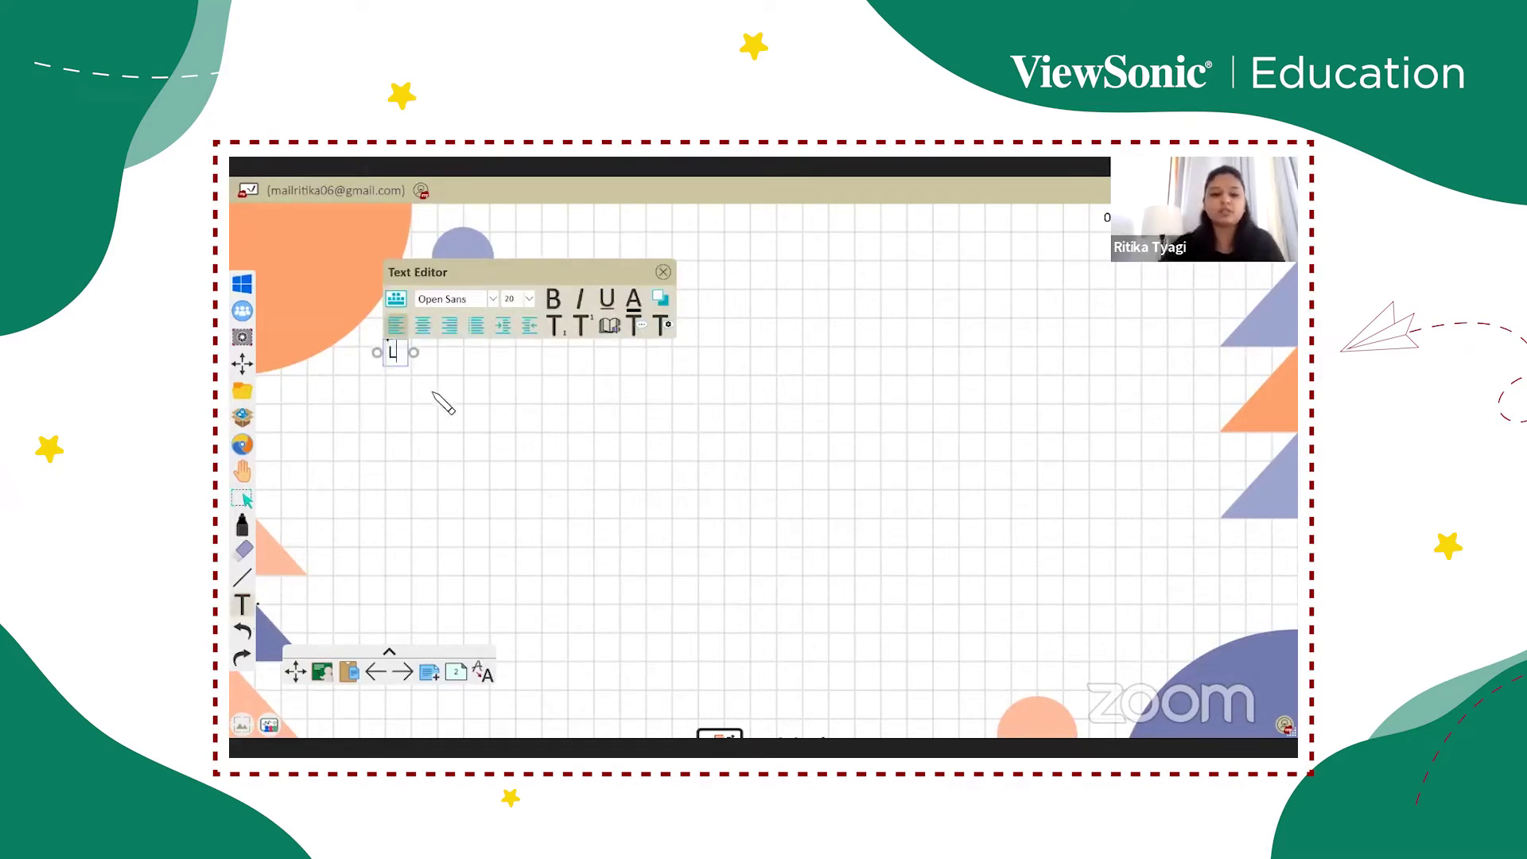
type("earnin")
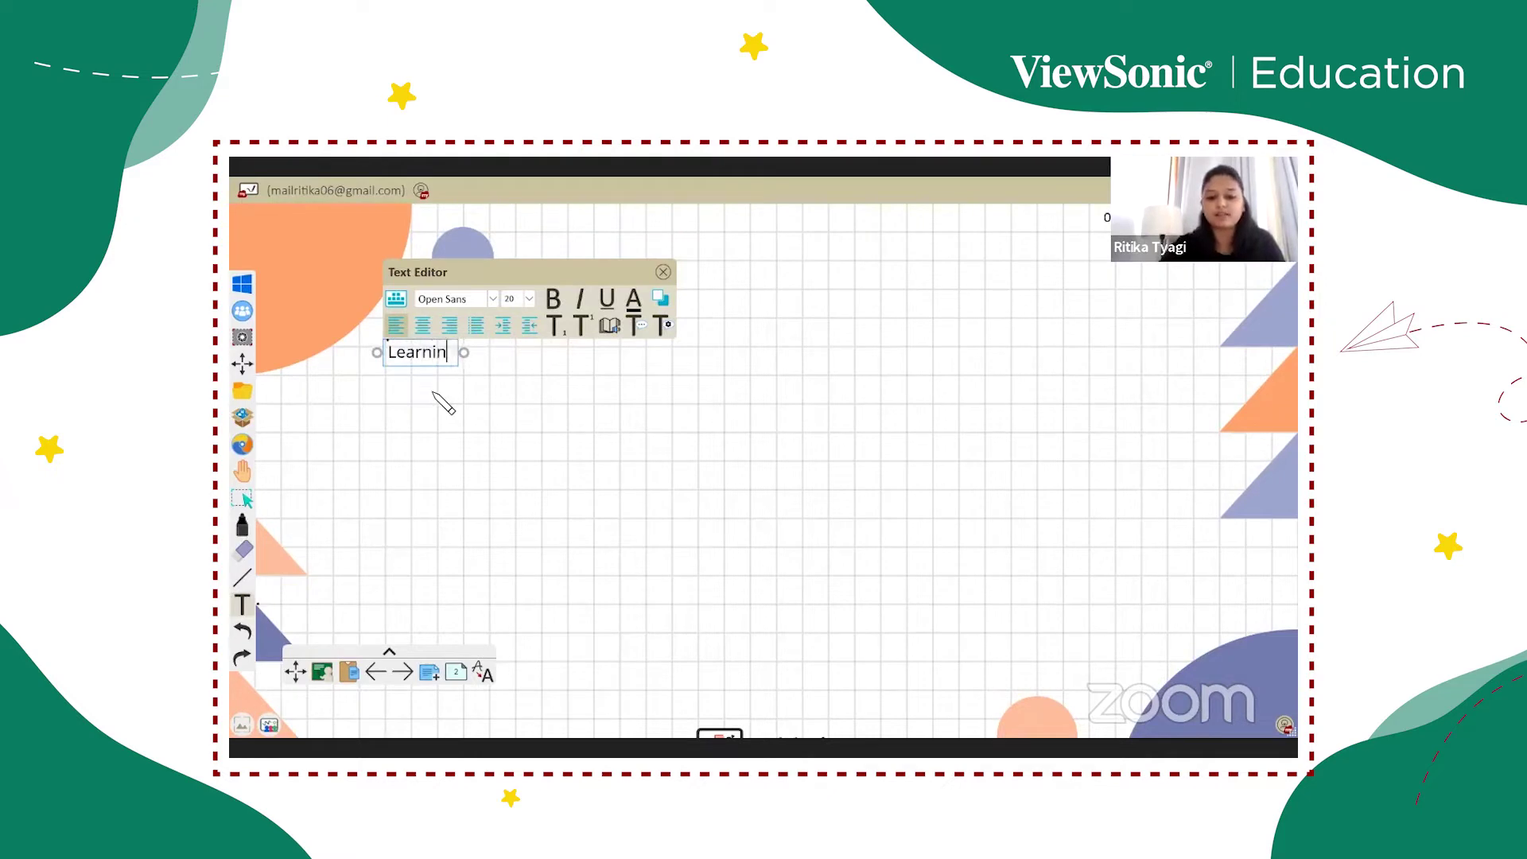
type("g Objectives")
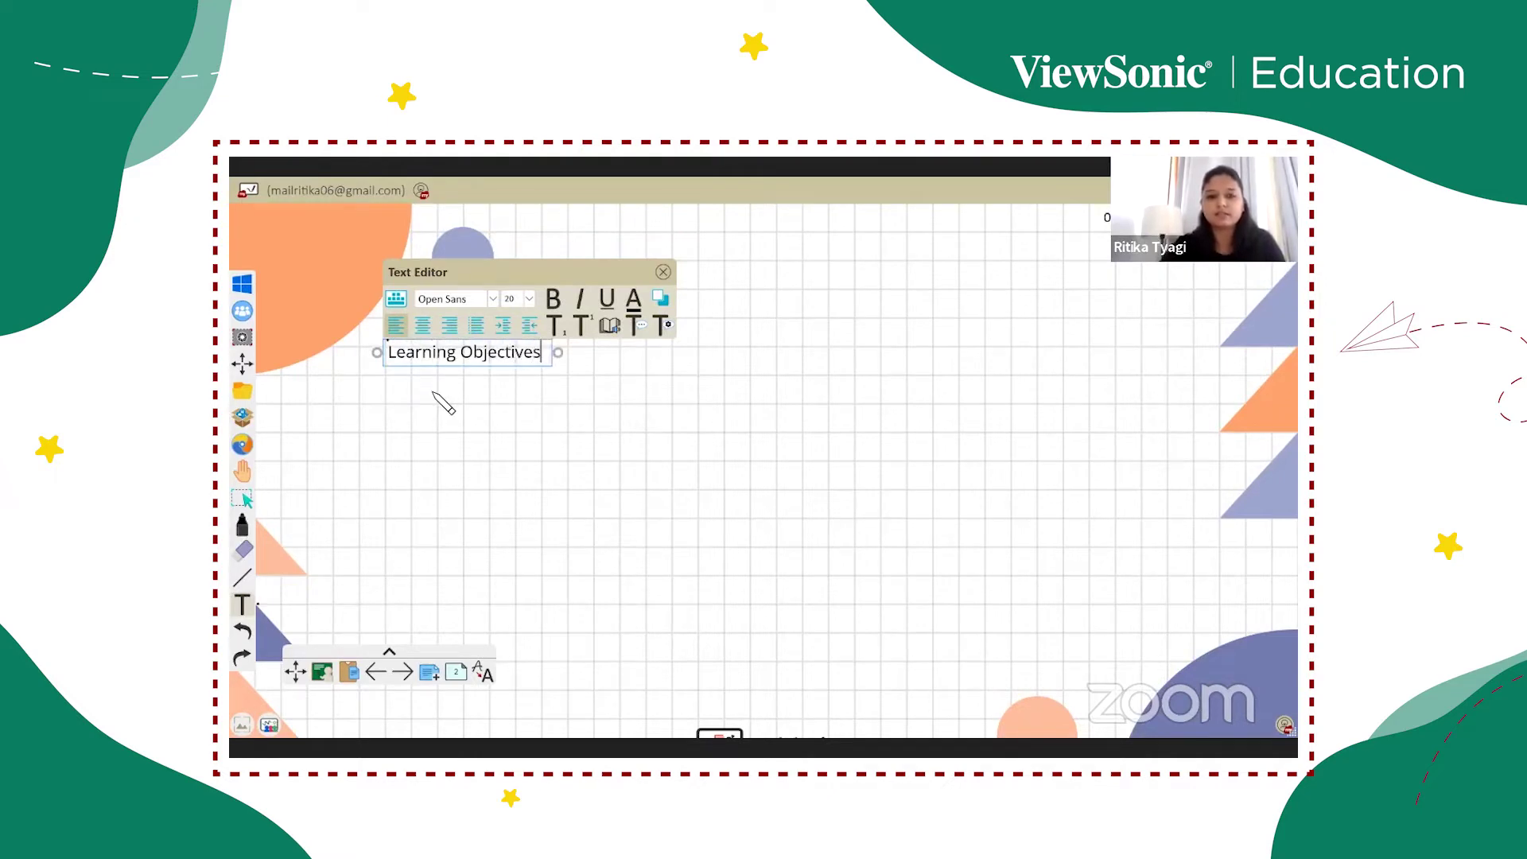
key("Return")
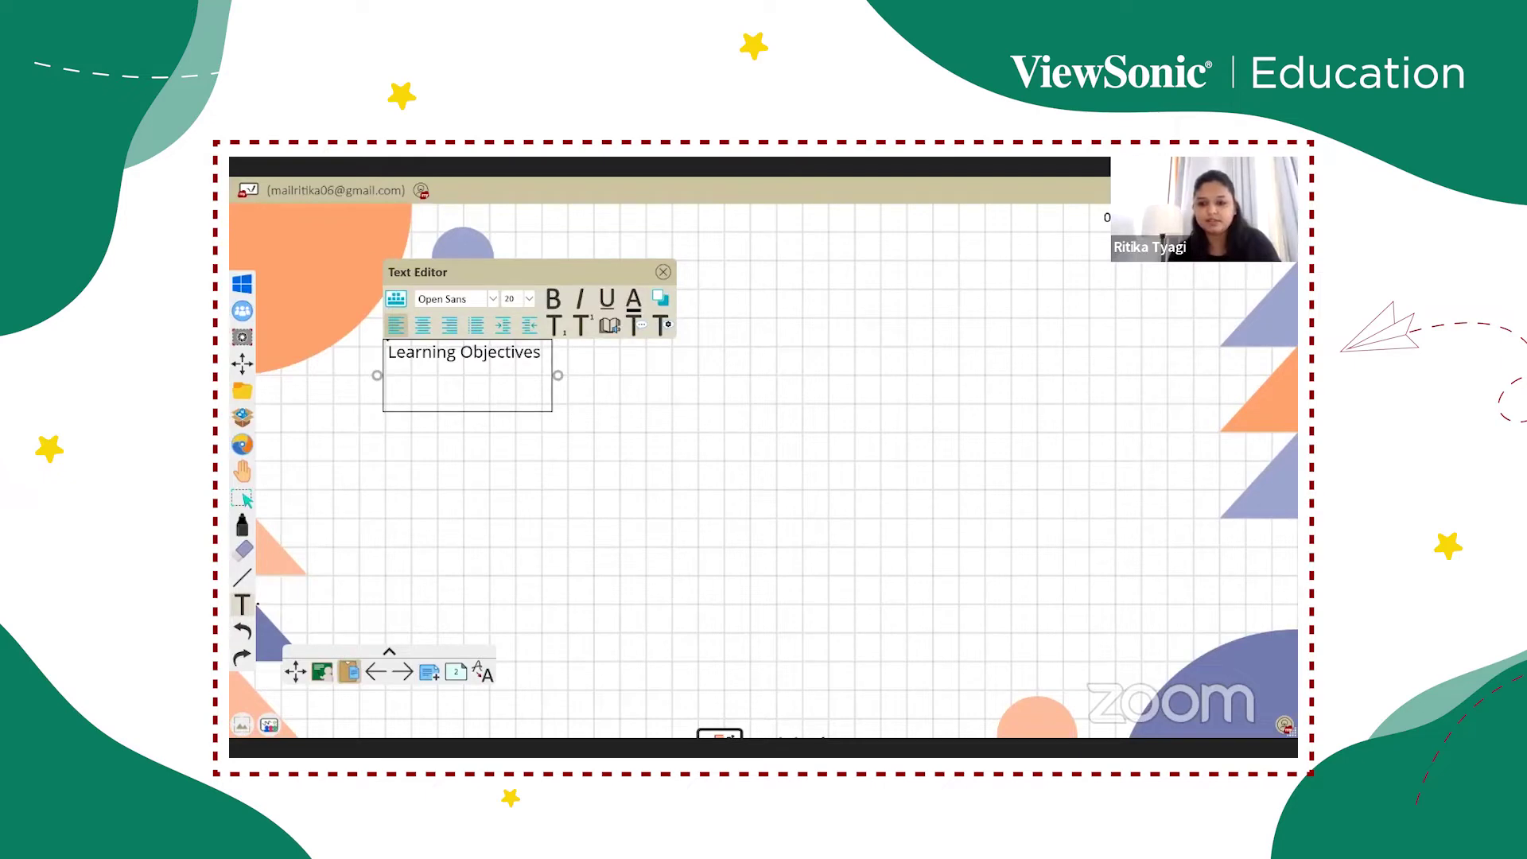
left_click(348, 672)
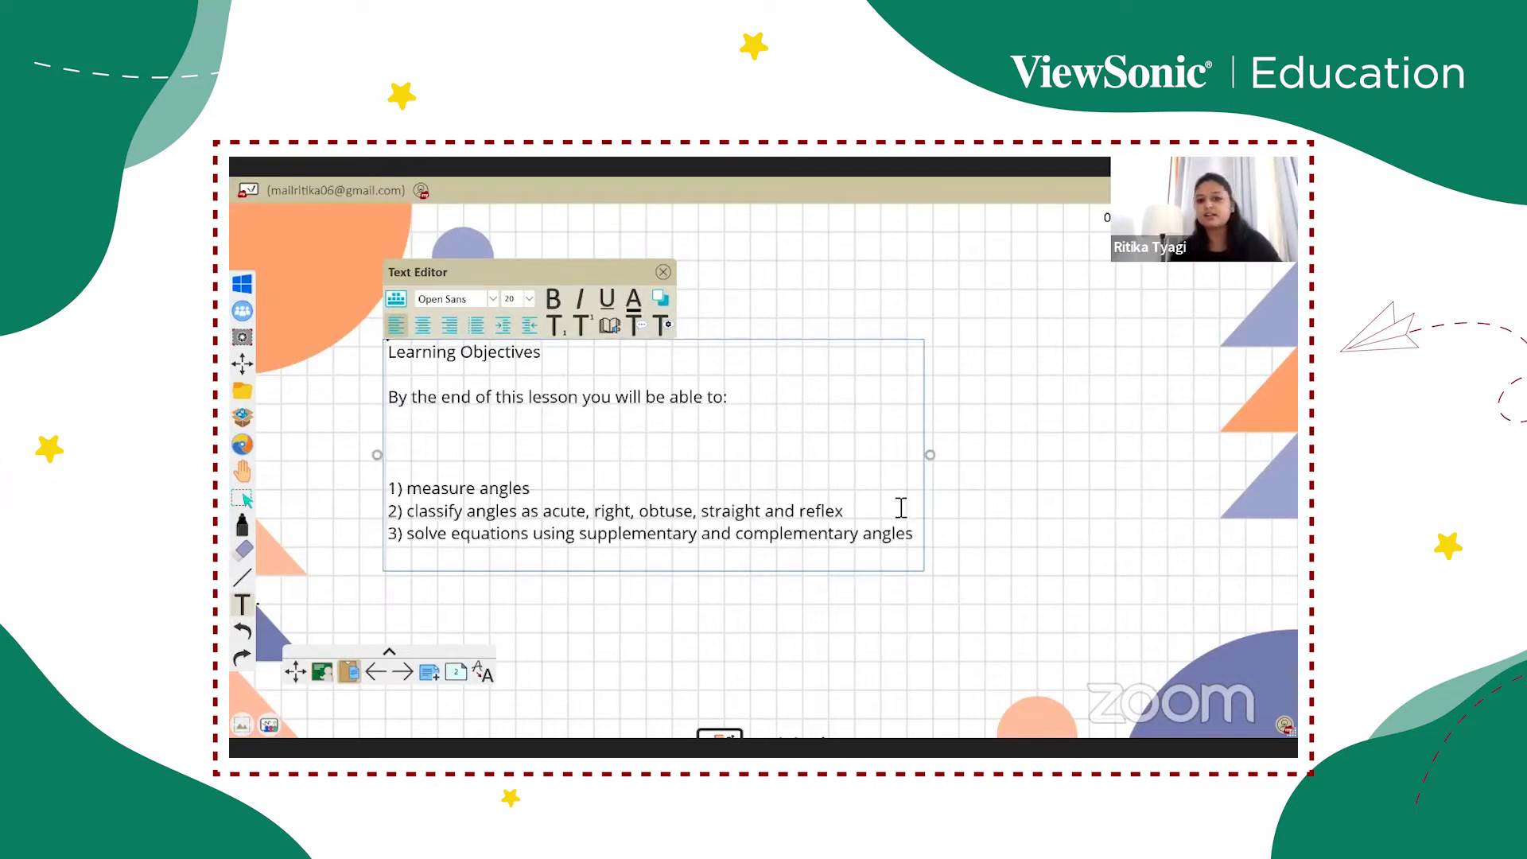
left_click_drag(930, 455, 1068, 454)
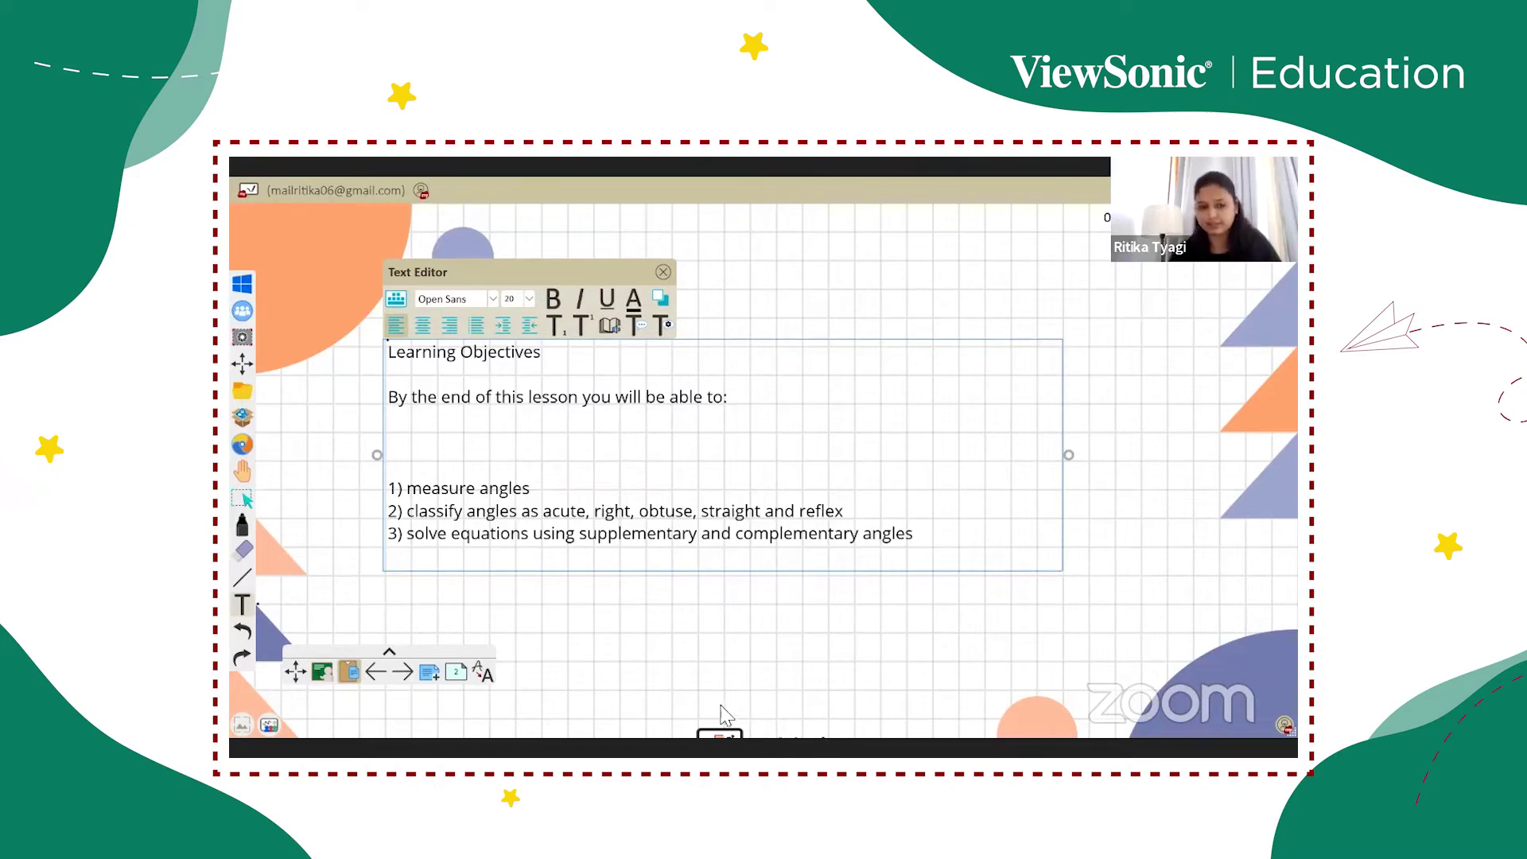
Add a new blank page and open the add-in content and tools collection
left_click(431, 674)
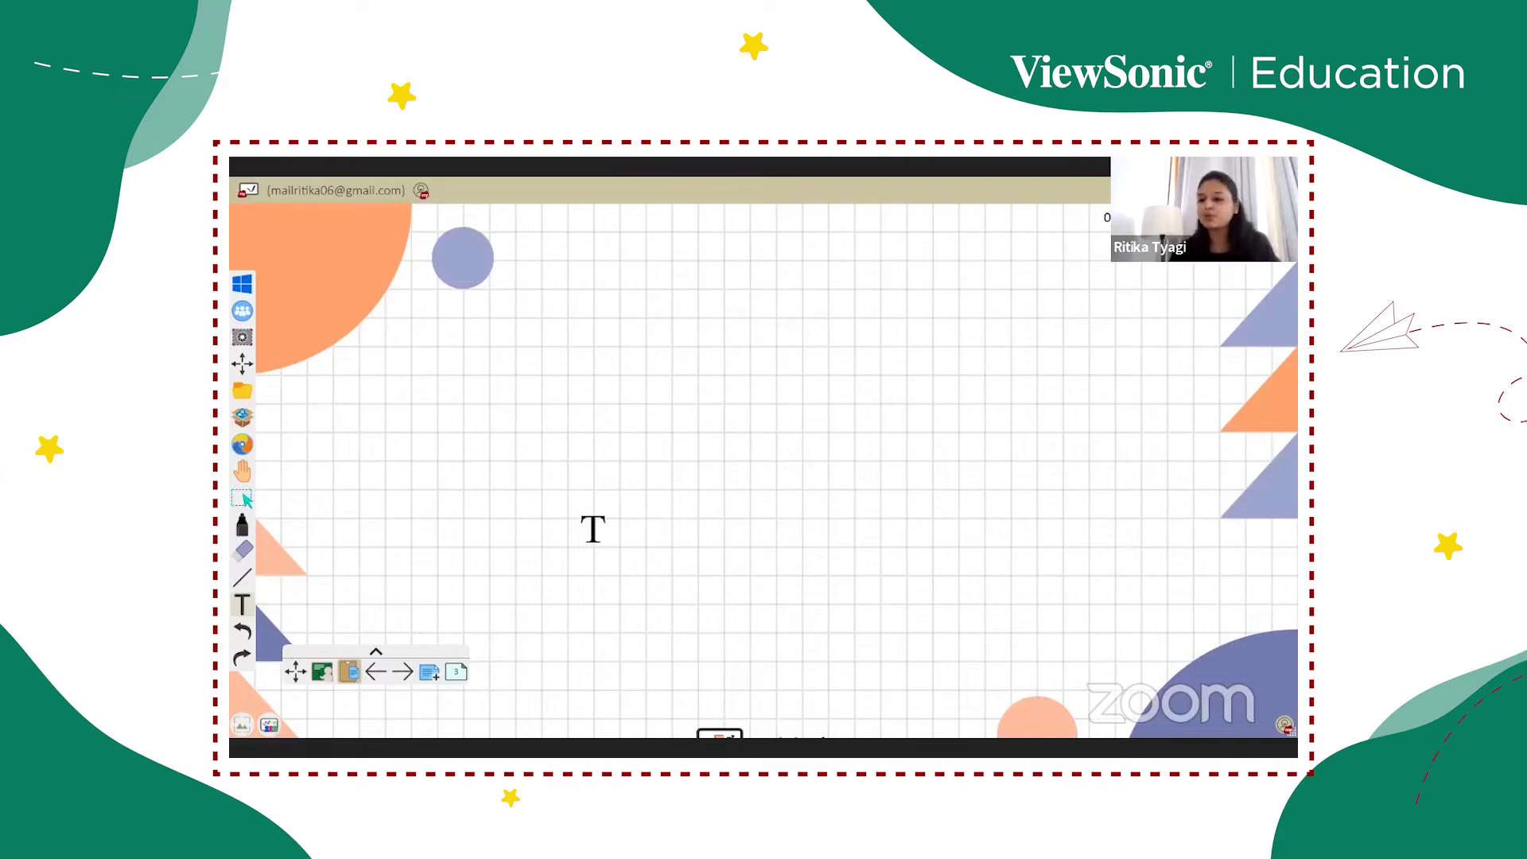
left_click(241, 417)
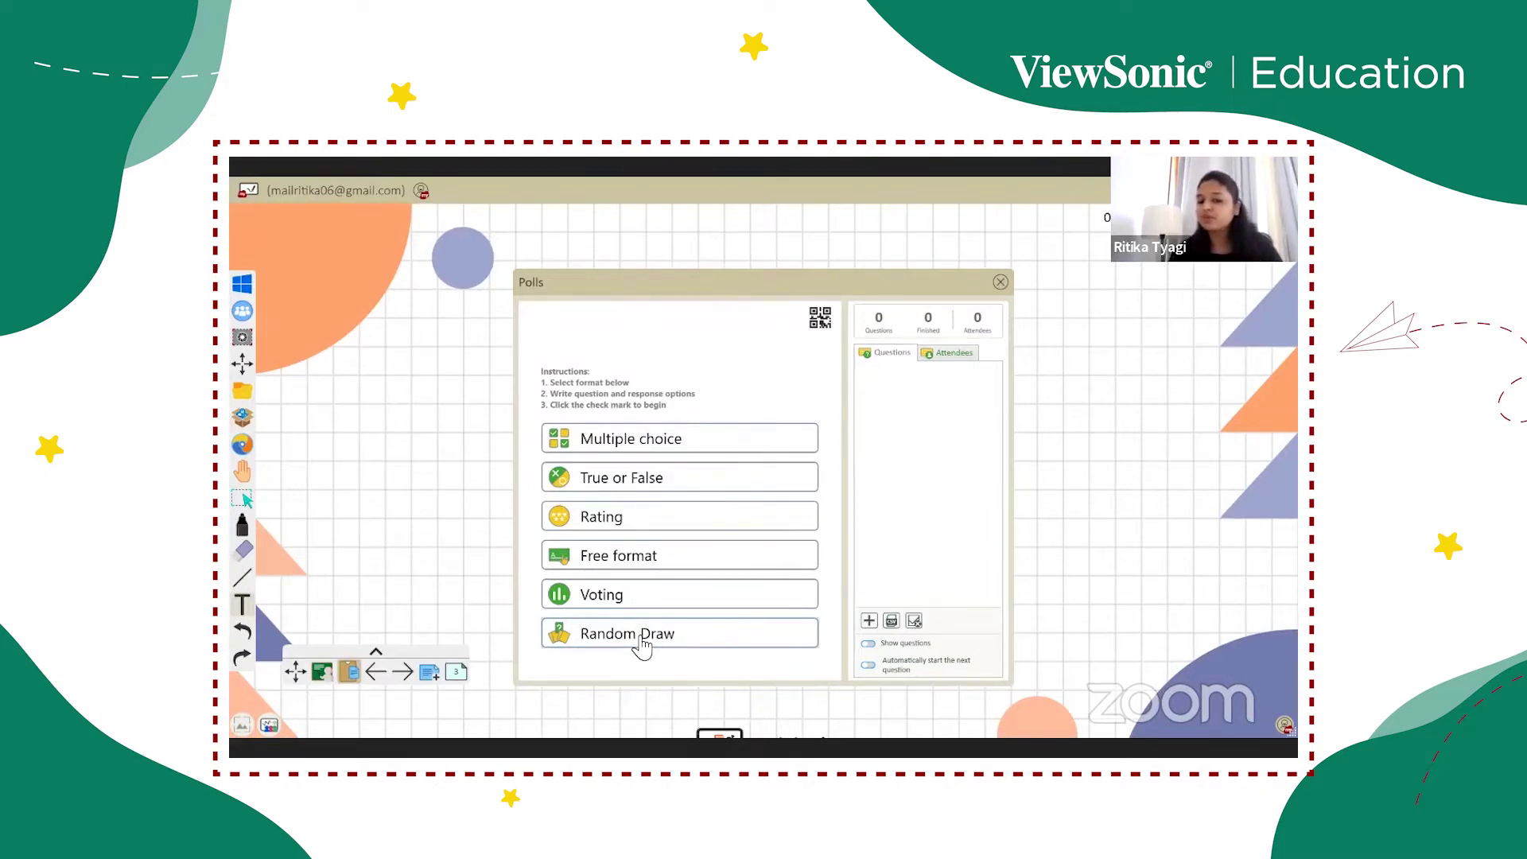
Create a multiple-choice poll 'How much do you know about angles?' with answers like 'I know nothing'
left_click(690, 452)
left_click(789, 385)
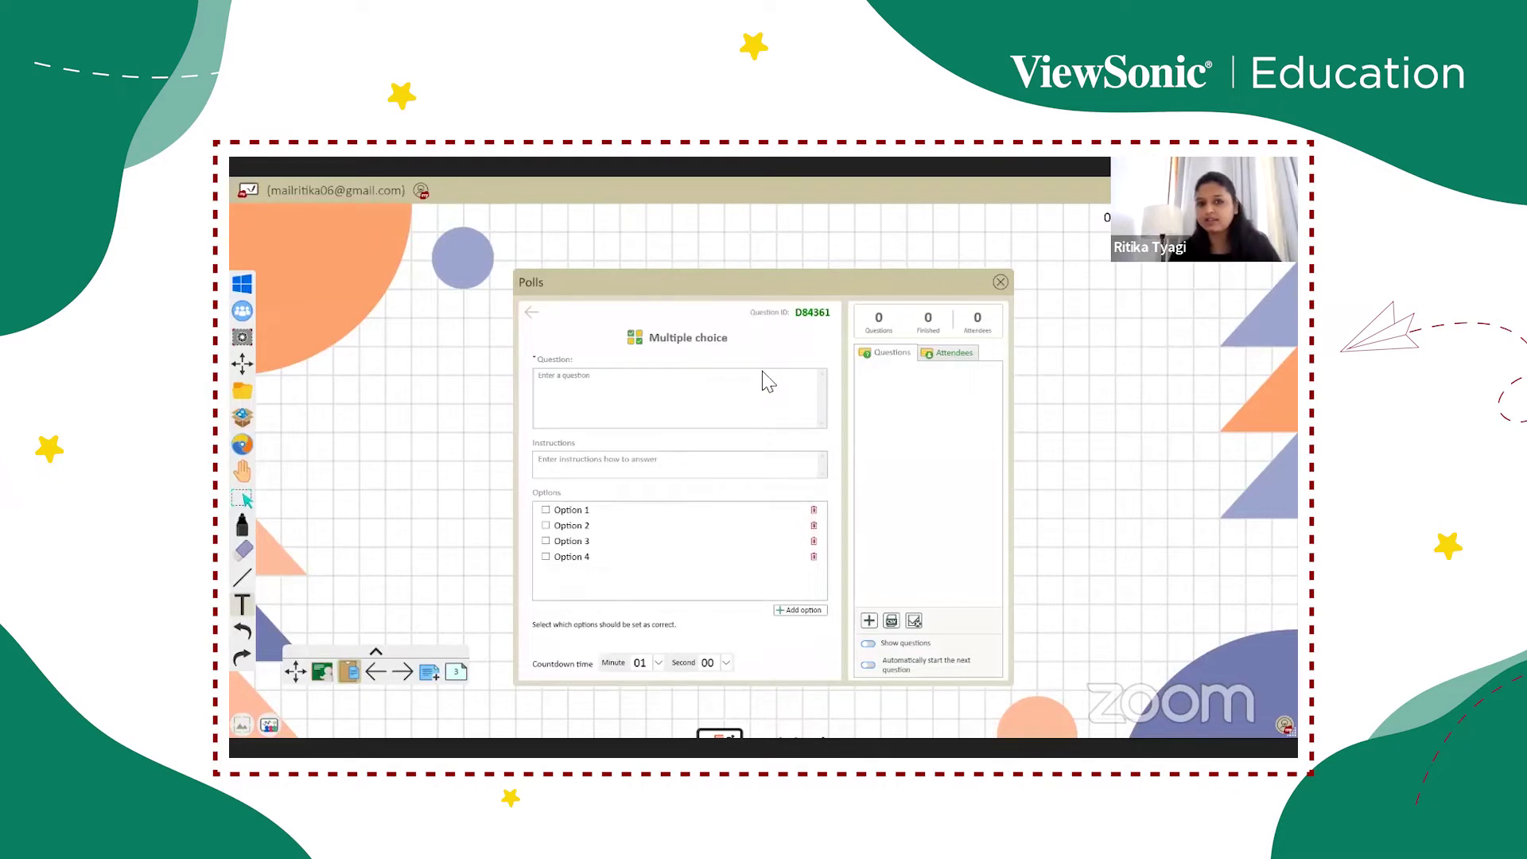
type("How")
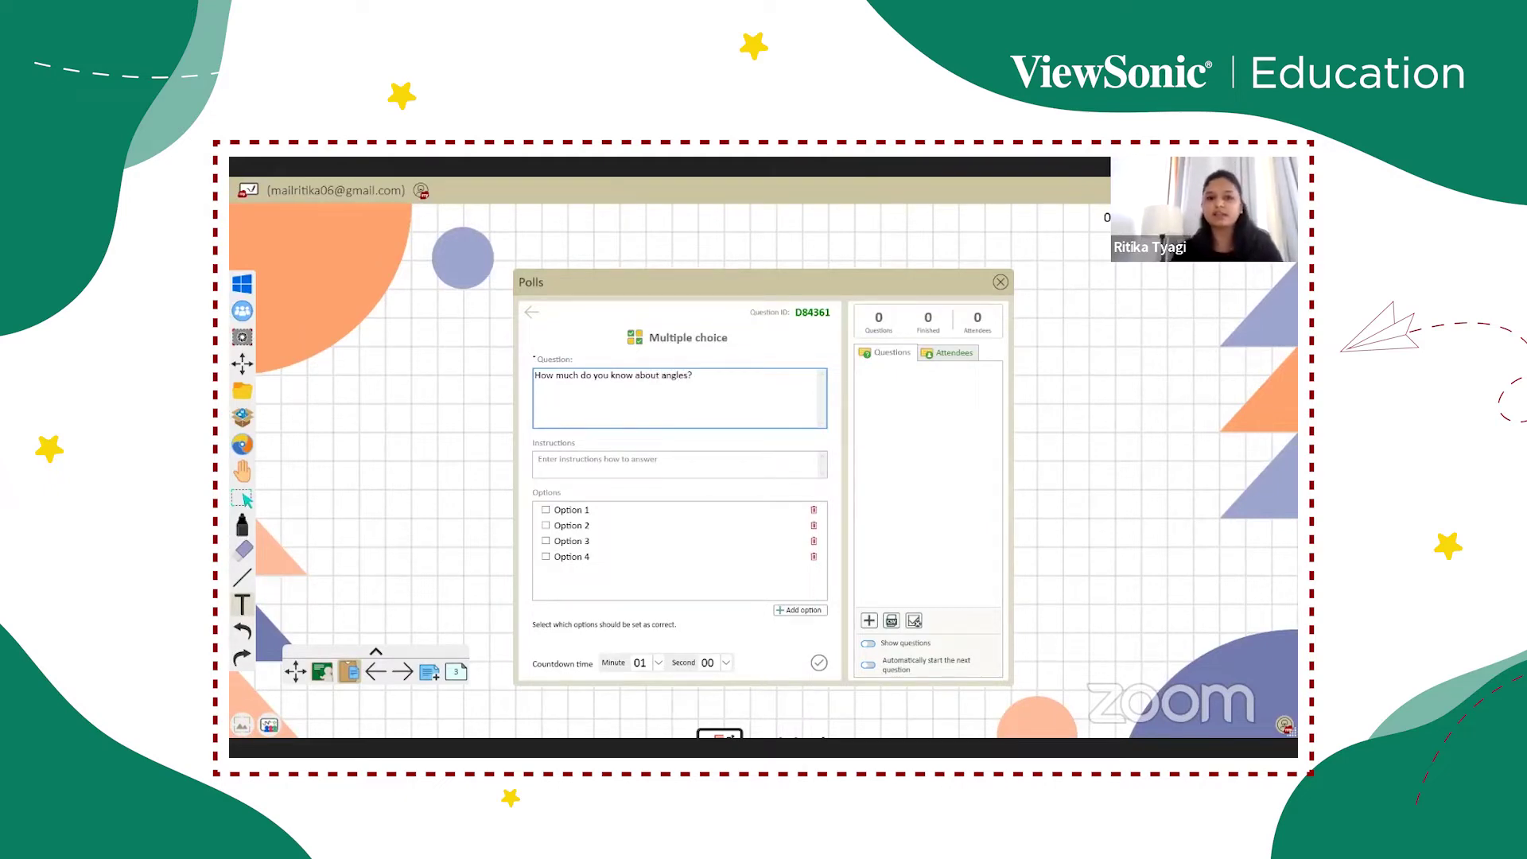
left_click_drag(595, 510, 517, 509)
key("BackSpace")
type("I knoe")
type(" a lot")
left_click_drag(589, 525, 509, 515)
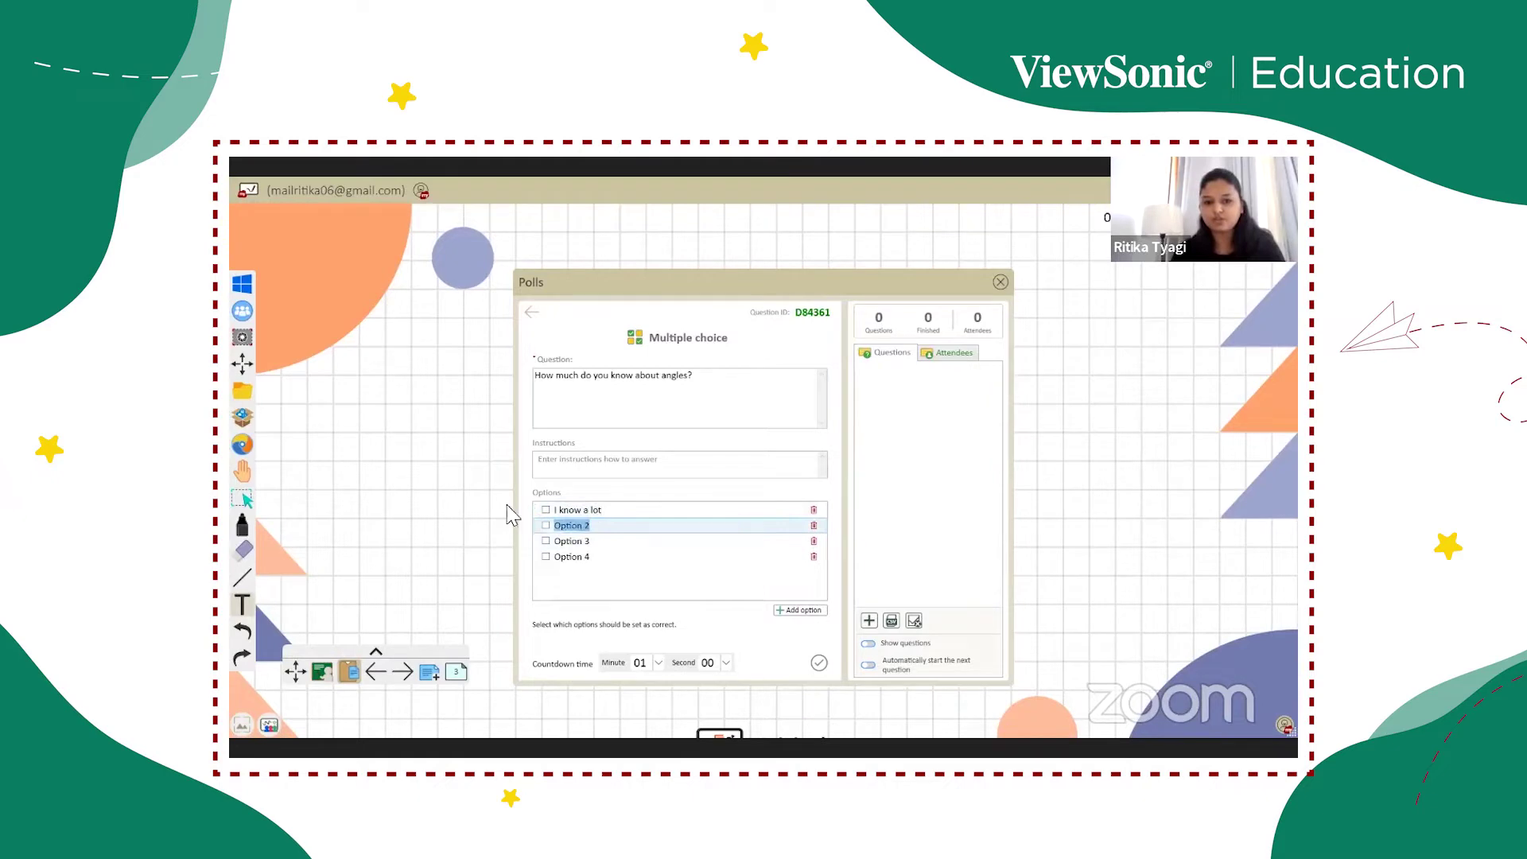
key("BackSpace")
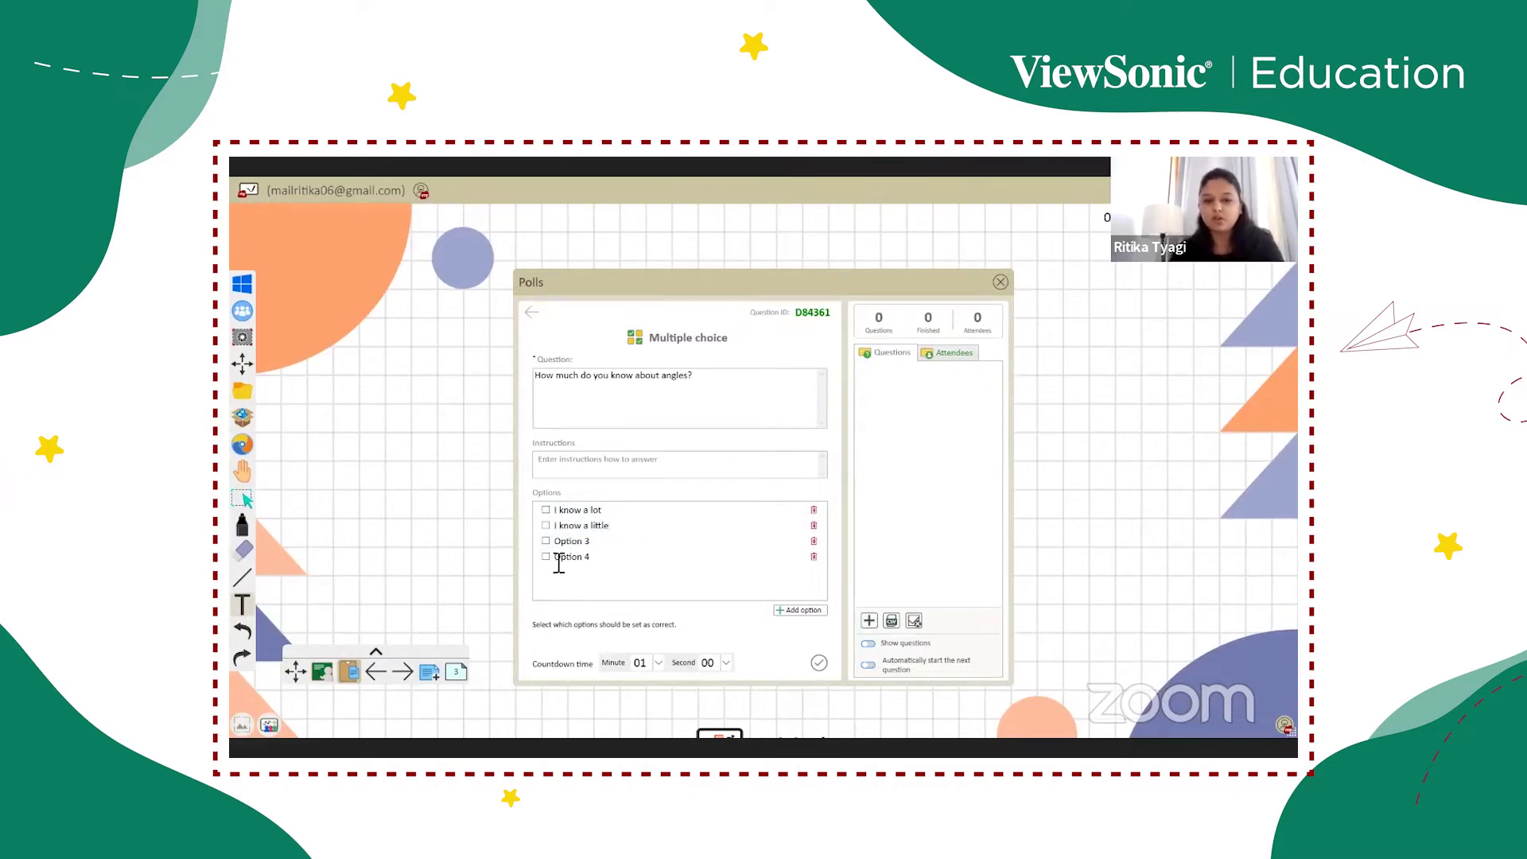
left_click_drag(592, 542, 536, 546)
type("I")
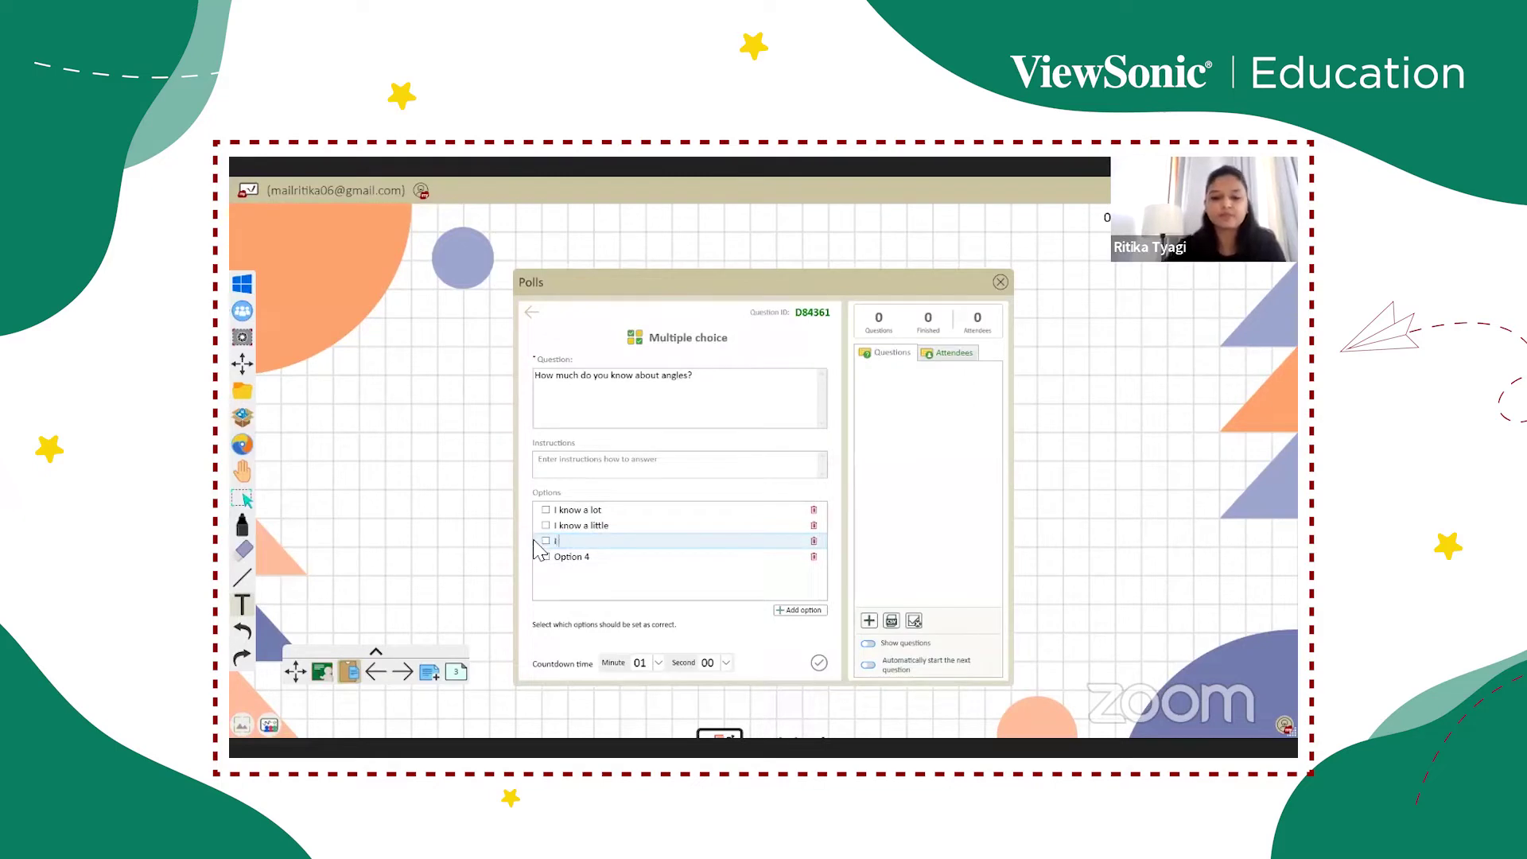
type(" know nothing")
left_click(760, 603)
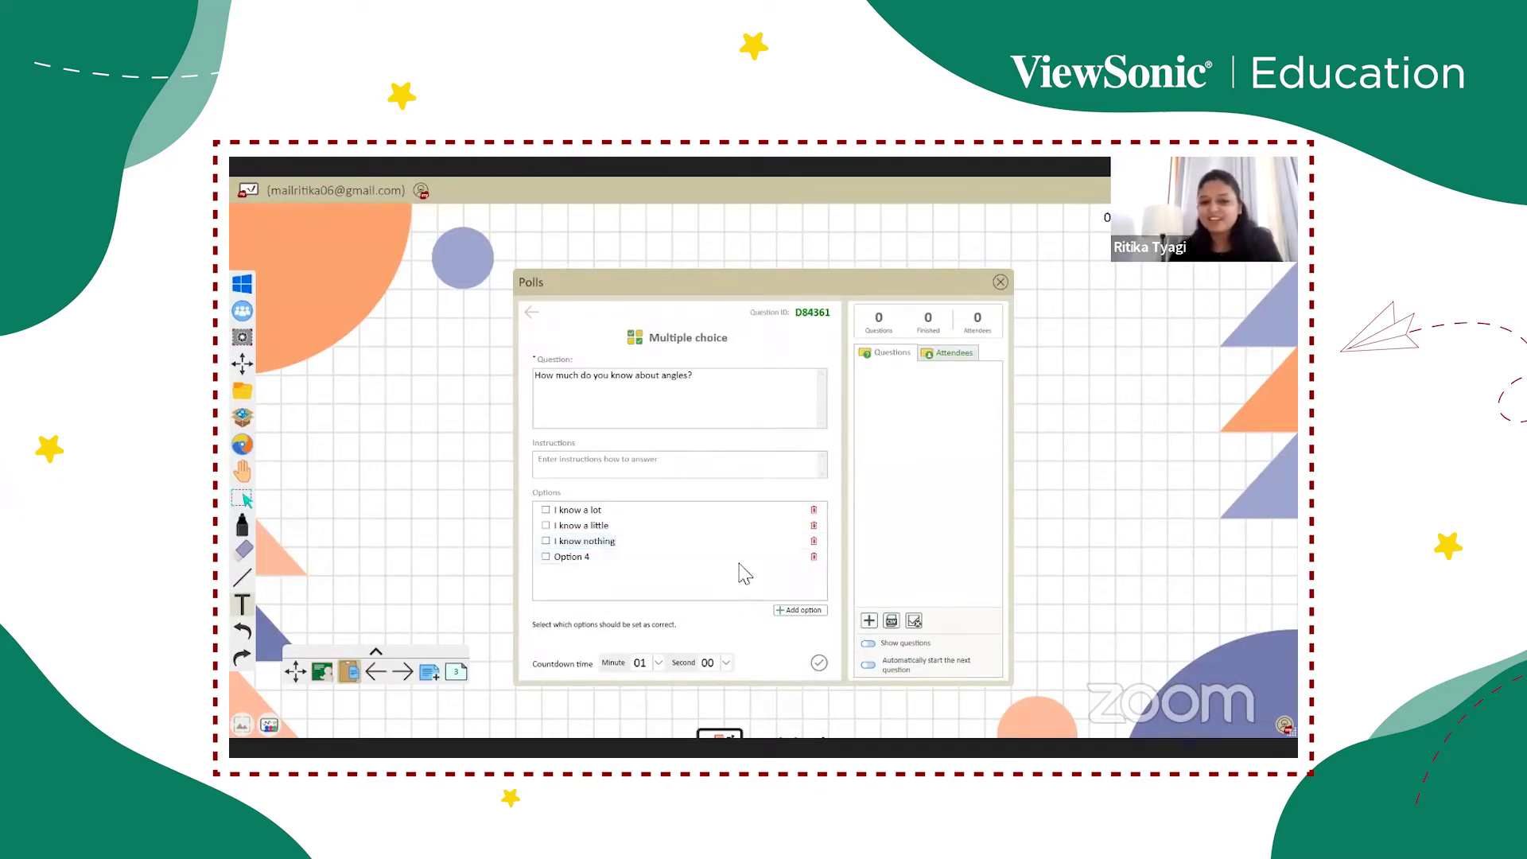
Remove Option 4, mark the first two answers correct, keep a 01-minute countdown, show questions, and save
left_click(813, 558)
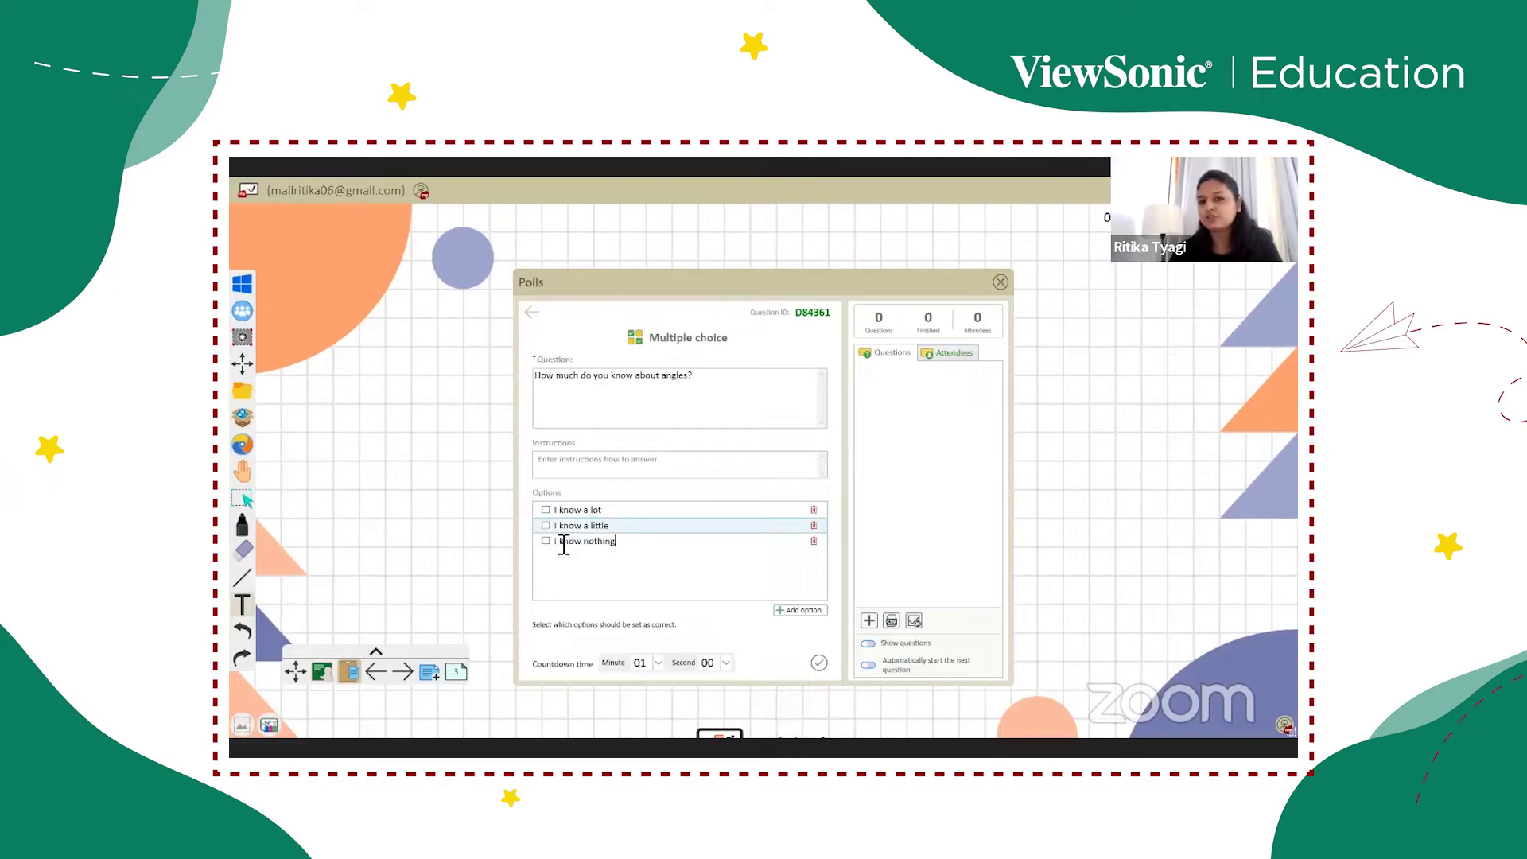
left_click(545, 510)
left_click(546, 526)
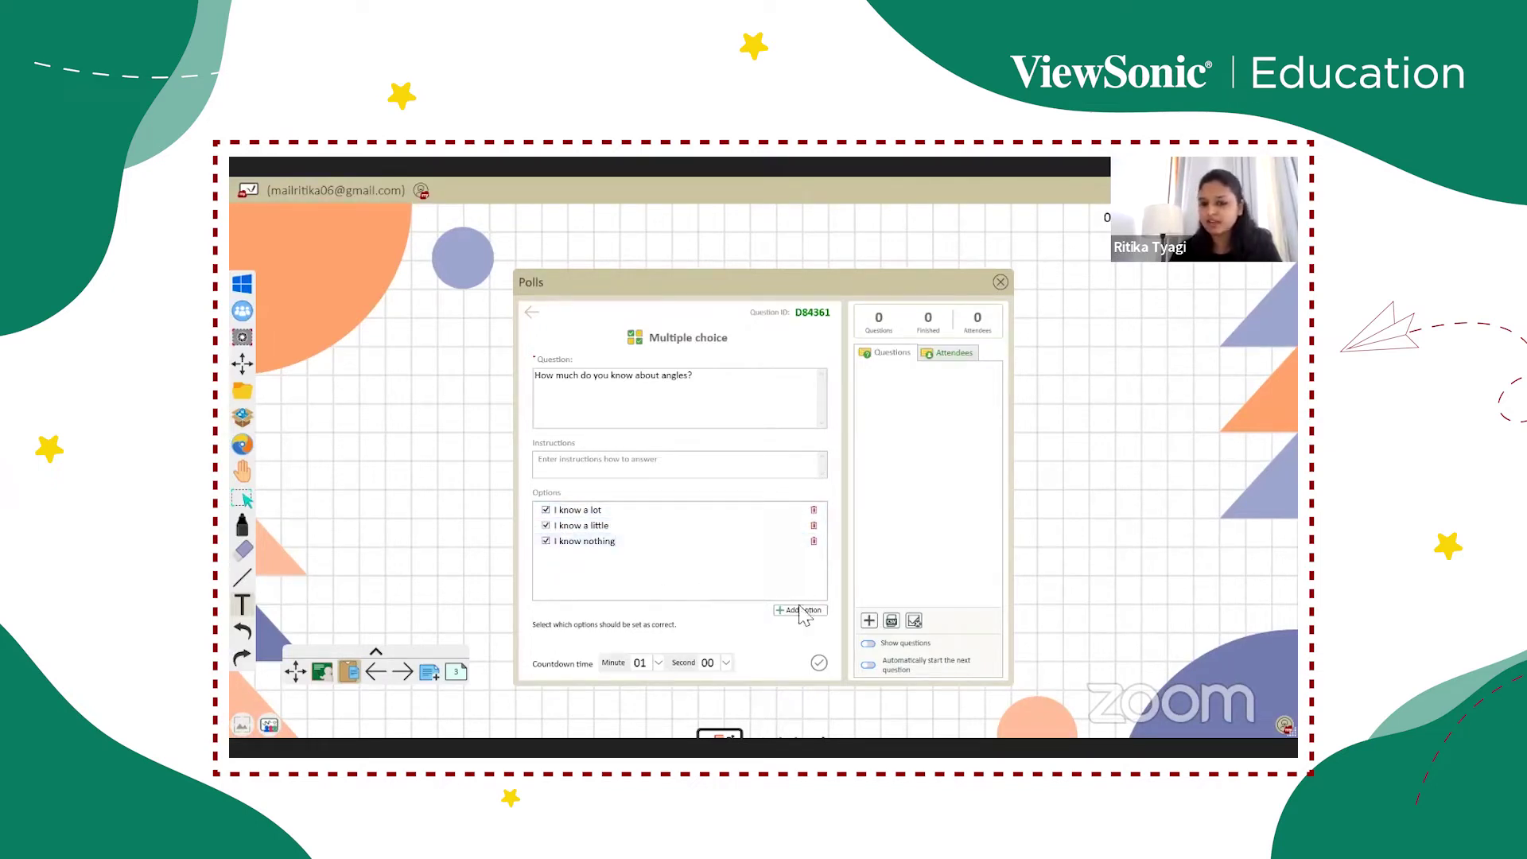
left_click(659, 663)
left_click(641, 557)
left_click(872, 645)
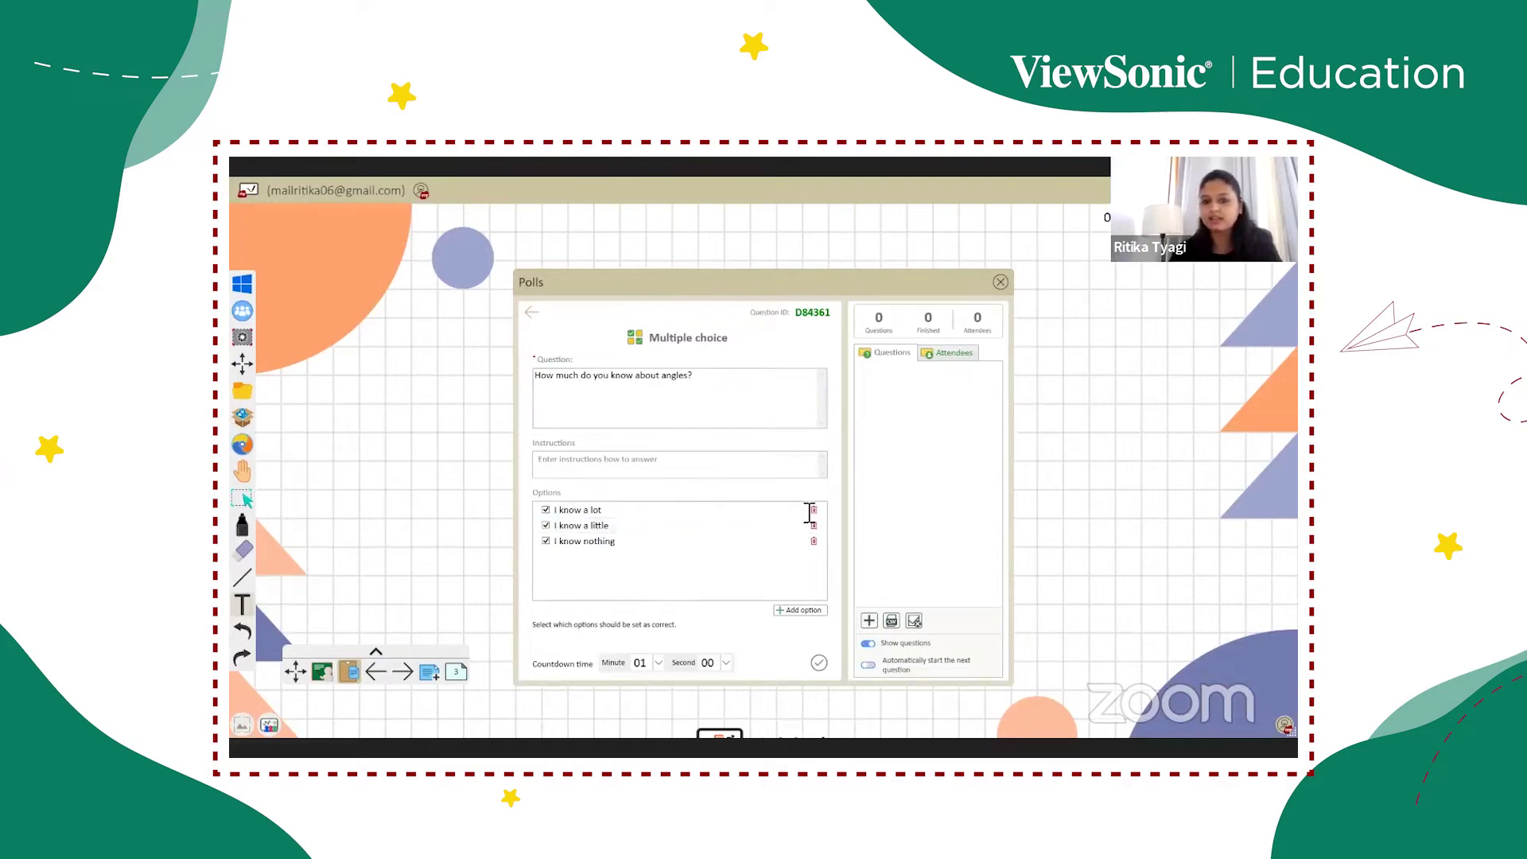
left_click(819, 664)
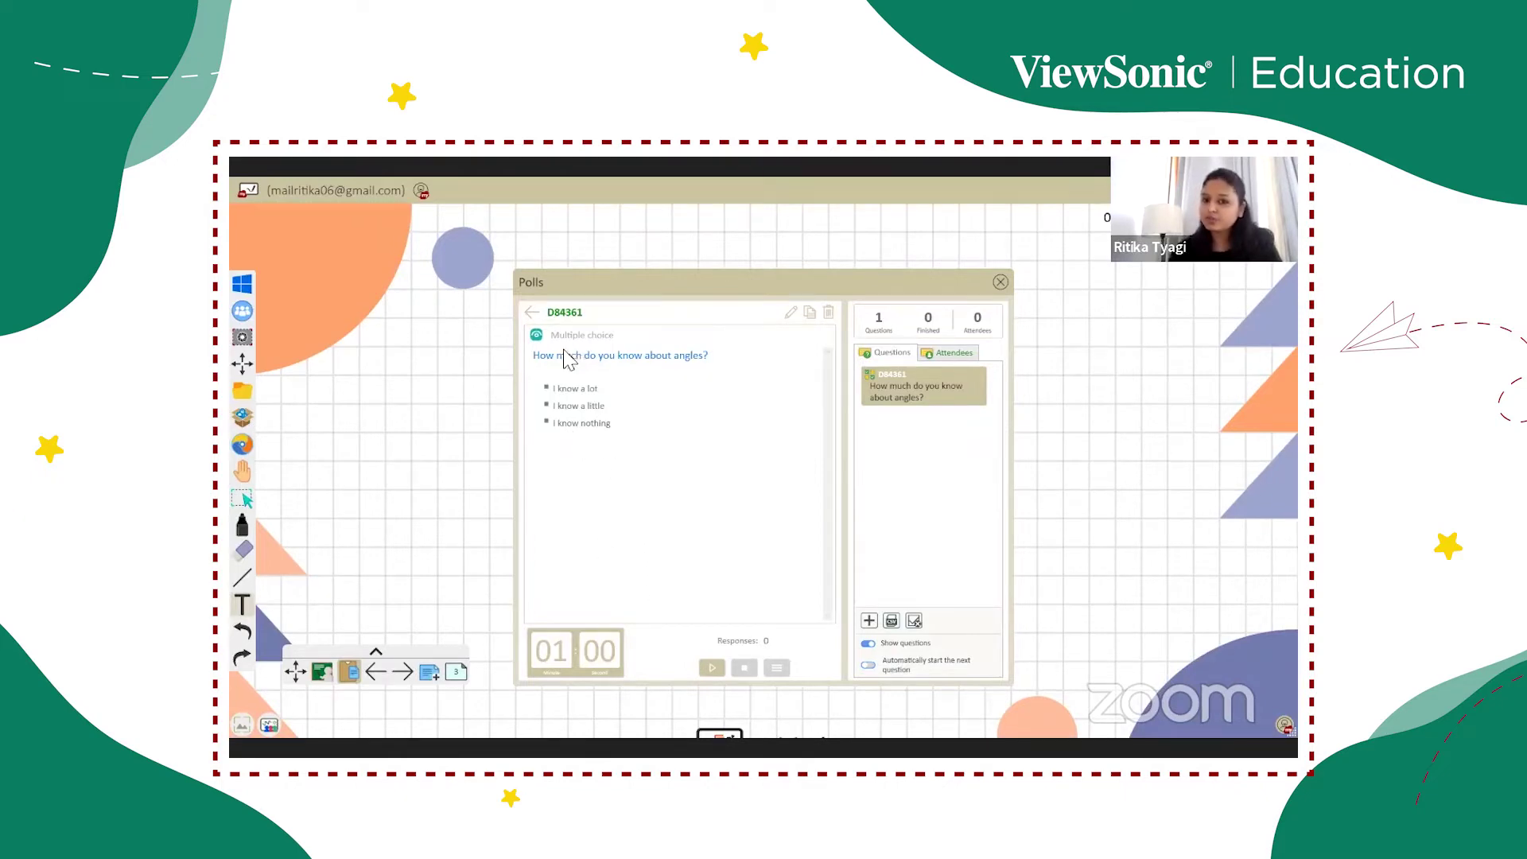
Return to the poll list, display the session join link and QR code, and view Attendees
left_click(532, 317)
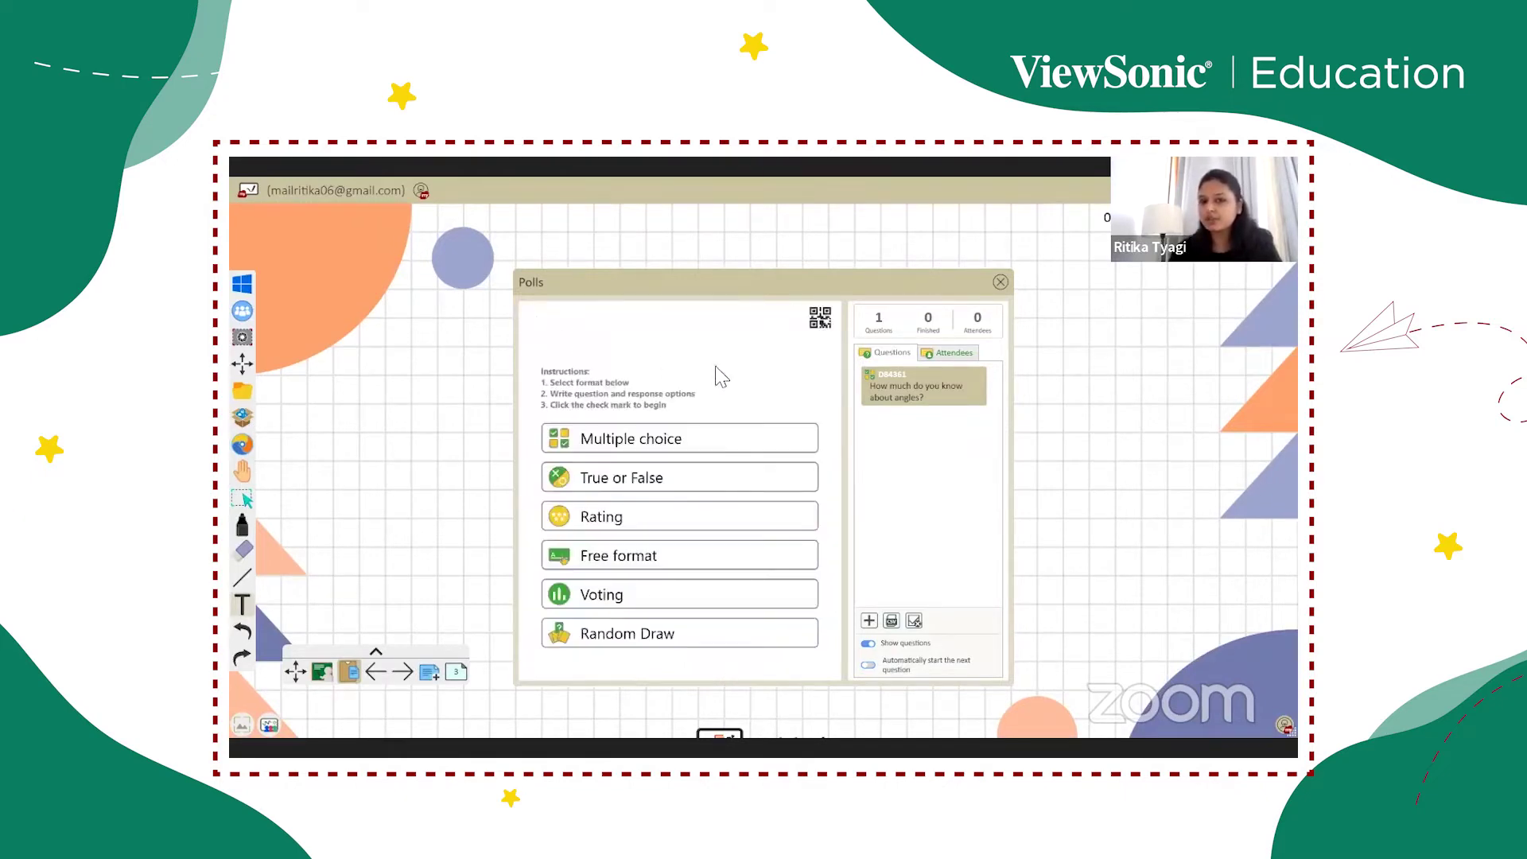
left_click(821, 321)
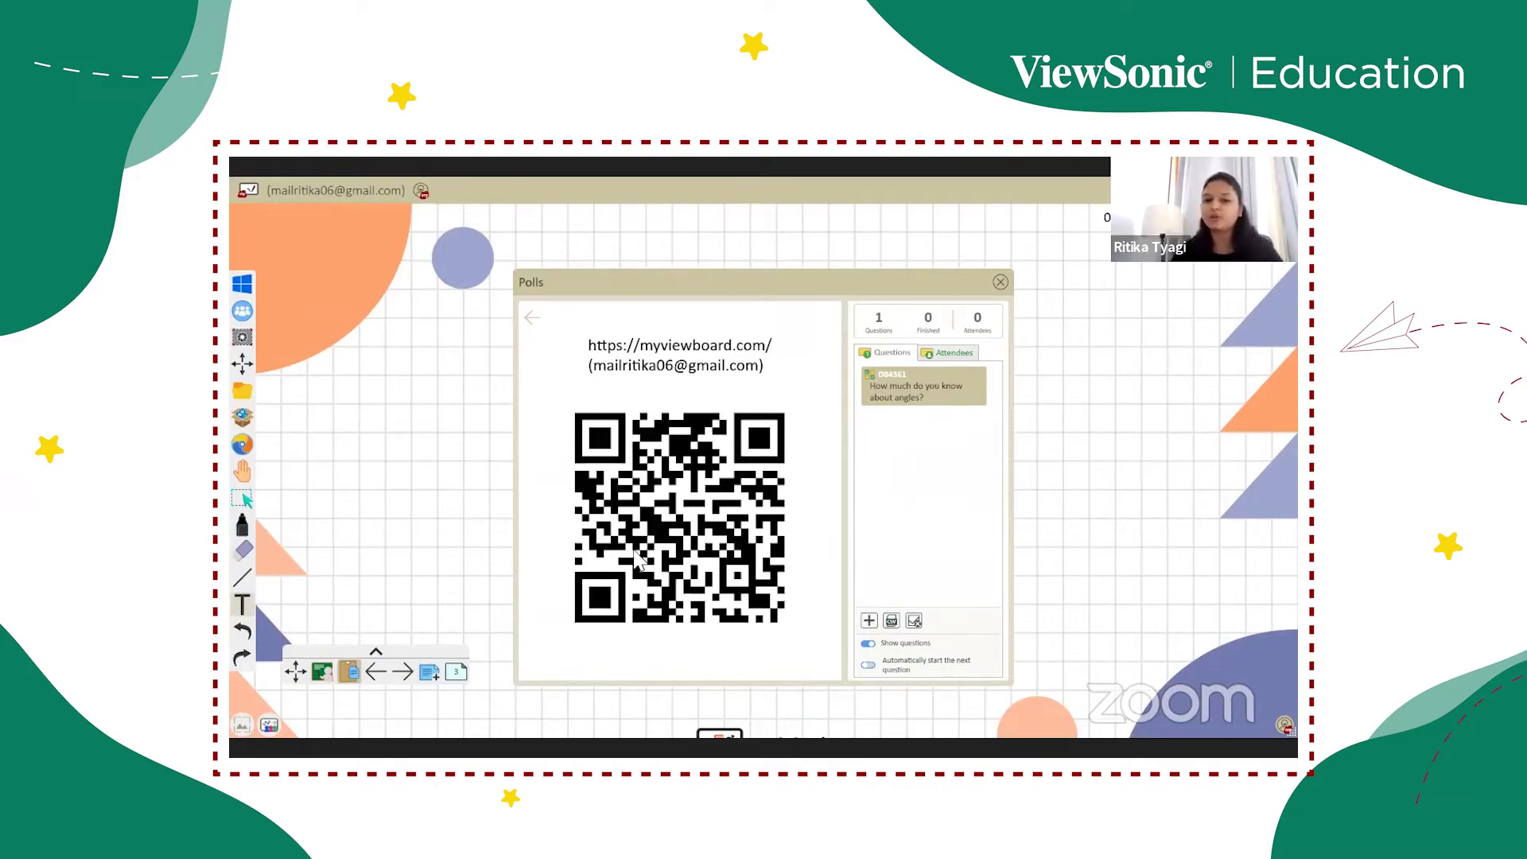
left_click(949, 353)
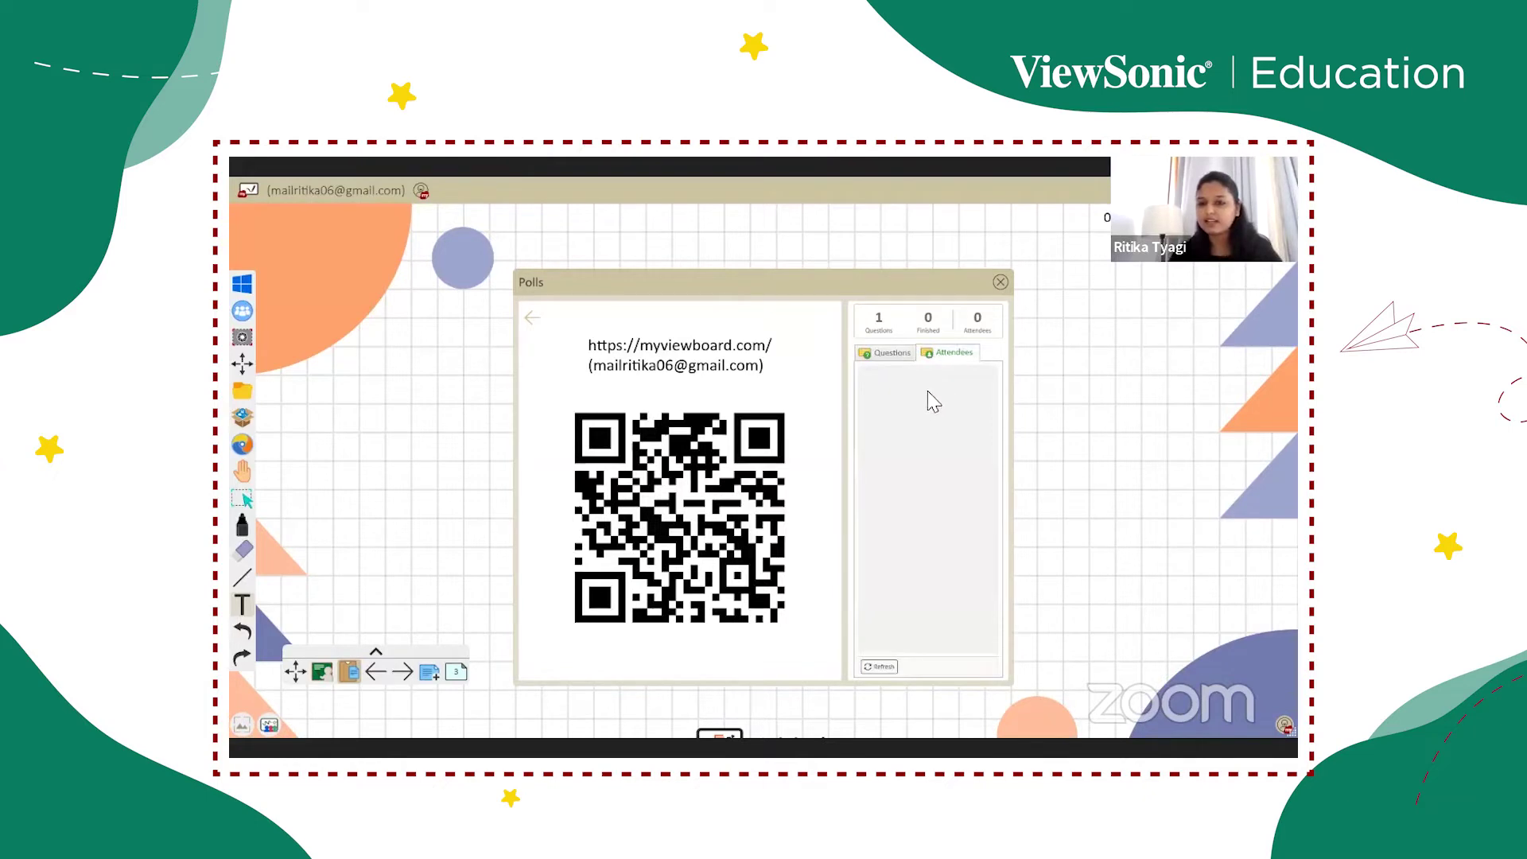